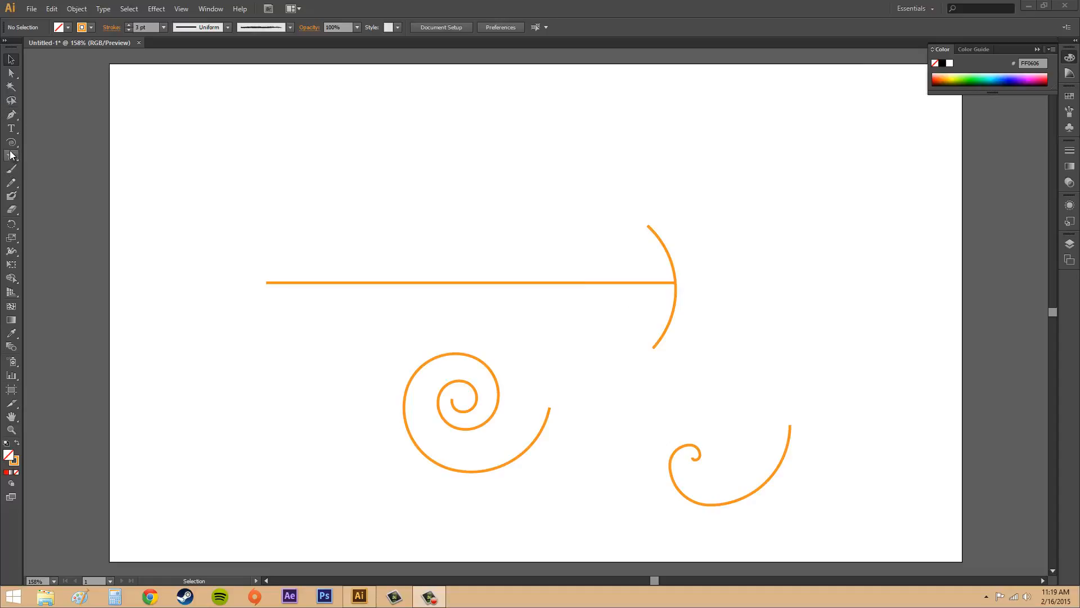
# Draw three open arcs across the artboard's upper area with the Arc tool, about 104 × 89, 55 × 89 and 101 × 101 px
pyautogui.moveTo(11, 143); pyautogui.dragTo(62, 154)
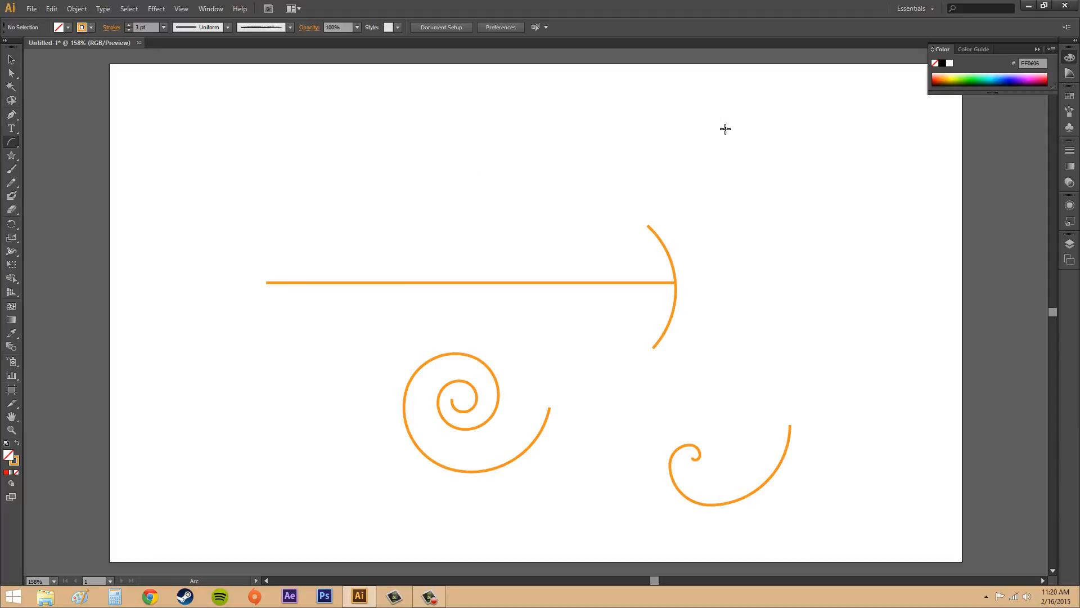
pyautogui.moveTo(725, 129); pyautogui.dragTo(817, 207)
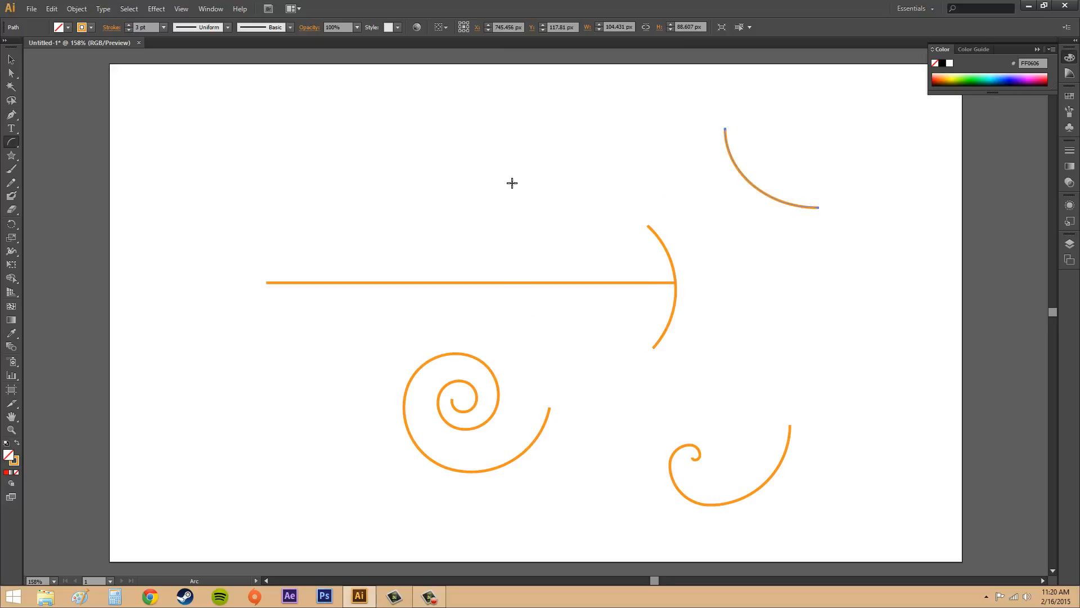
pyautogui.moveTo(523, 137)
pyautogui.mouseDown()
pyautogui.moveTo(504, 180)
pyautogui.moveTo(399, 210)
pyautogui.moveTo(571, 216)
pyautogui.mouseUp()
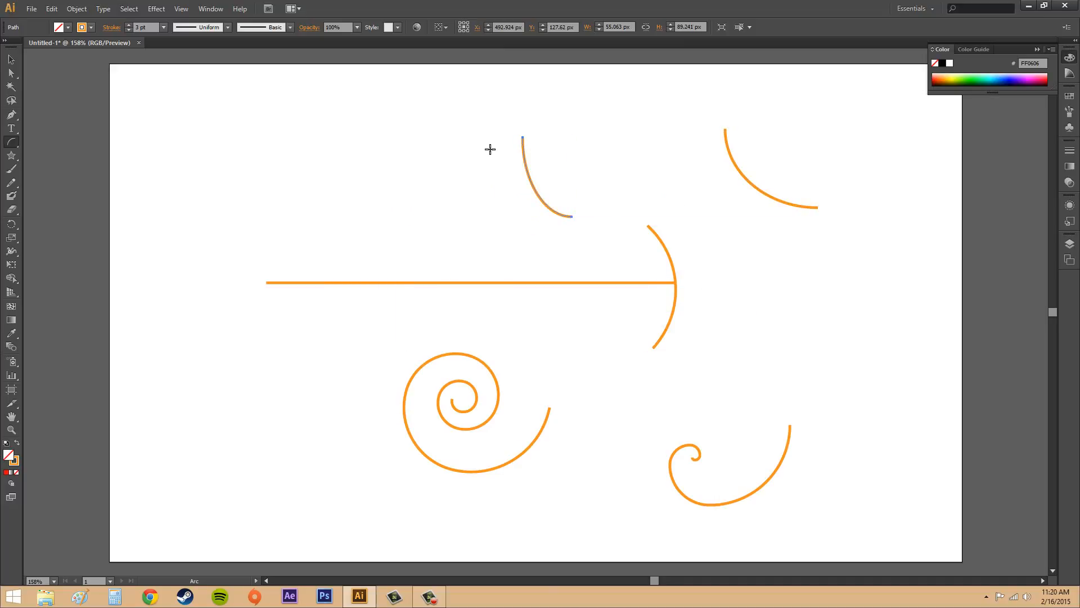
pyautogui.moveTo(371, 123); pyautogui.dragTo(489, 233)
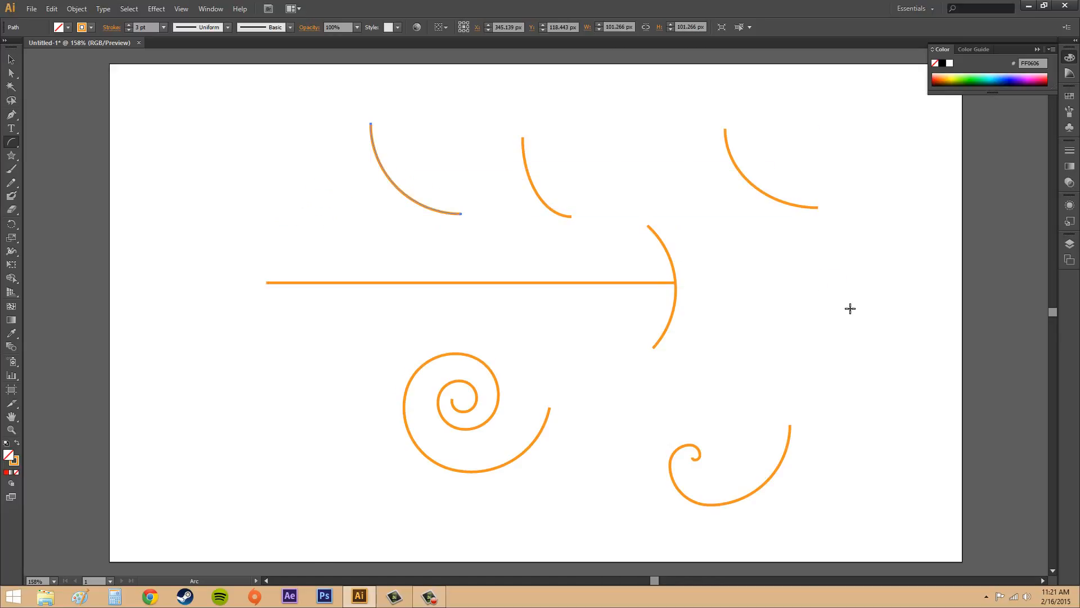
# Start an arc by exact dimensions left of the large spiral, with X-axis and Y-axis lengths of 100 px
pyautogui.click(265, 402)
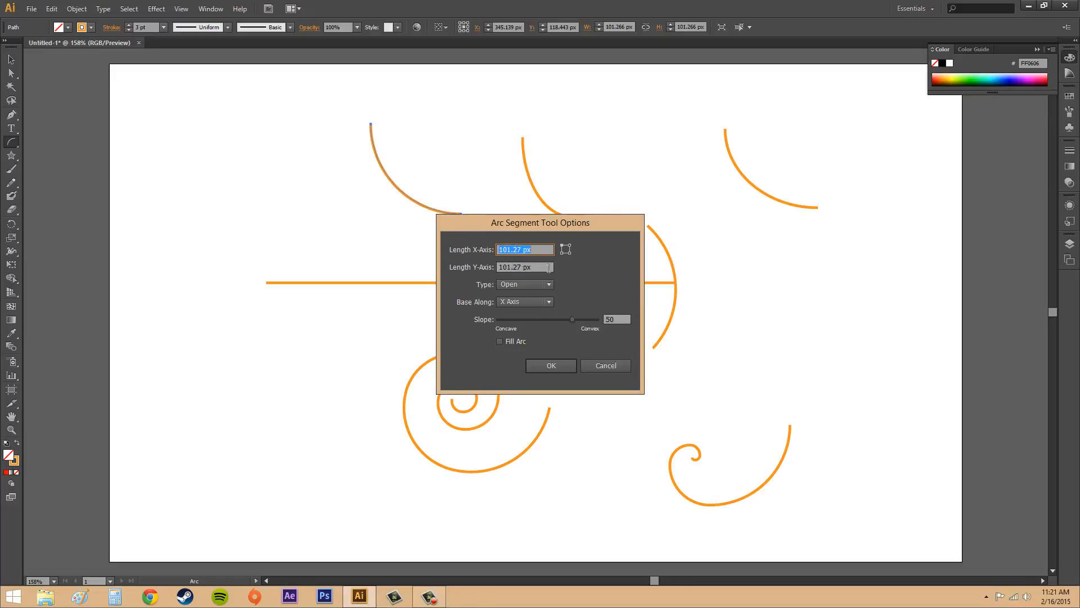
pyautogui.press('Tab')
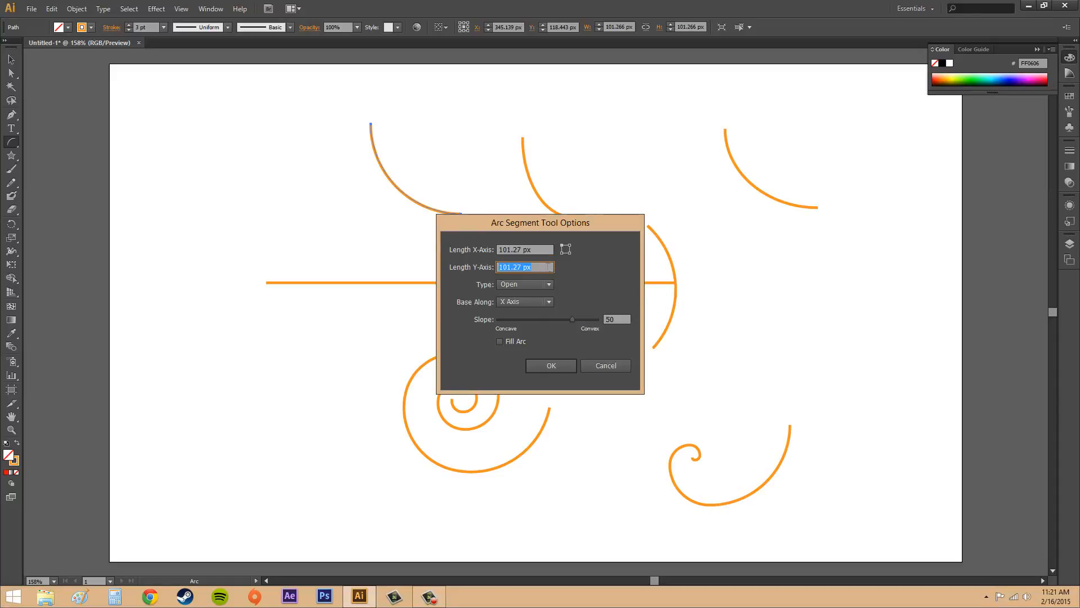
pyautogui.click(524, 263)
pyautogui.moveTo(536, 251); pyautogui.dragTo(459, 240)
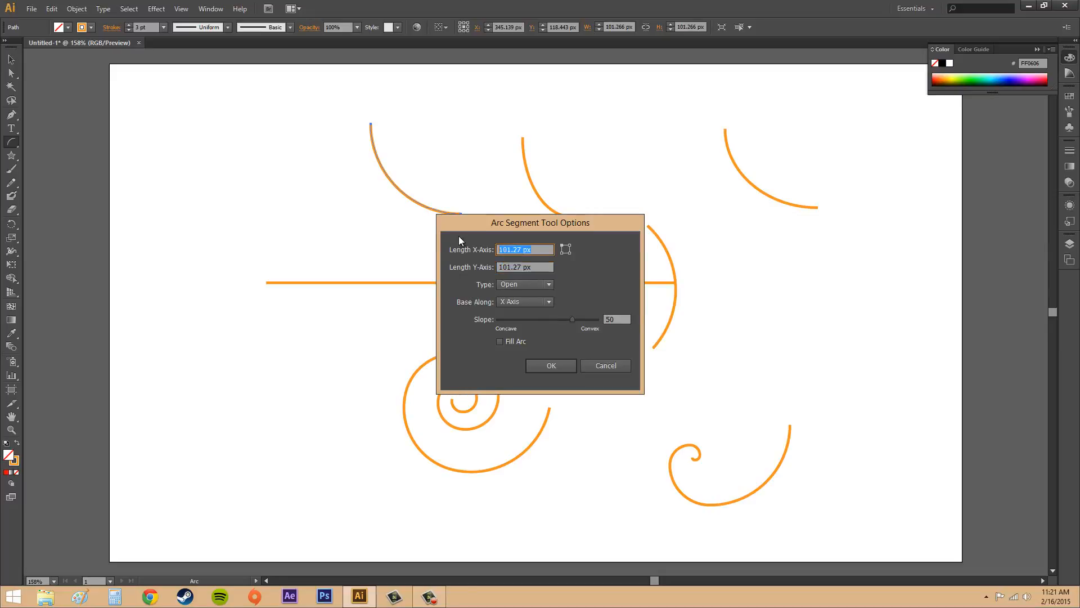
pyautogui.write('1000')
pyautogui.press('Tab')
pyautogui.write('100')
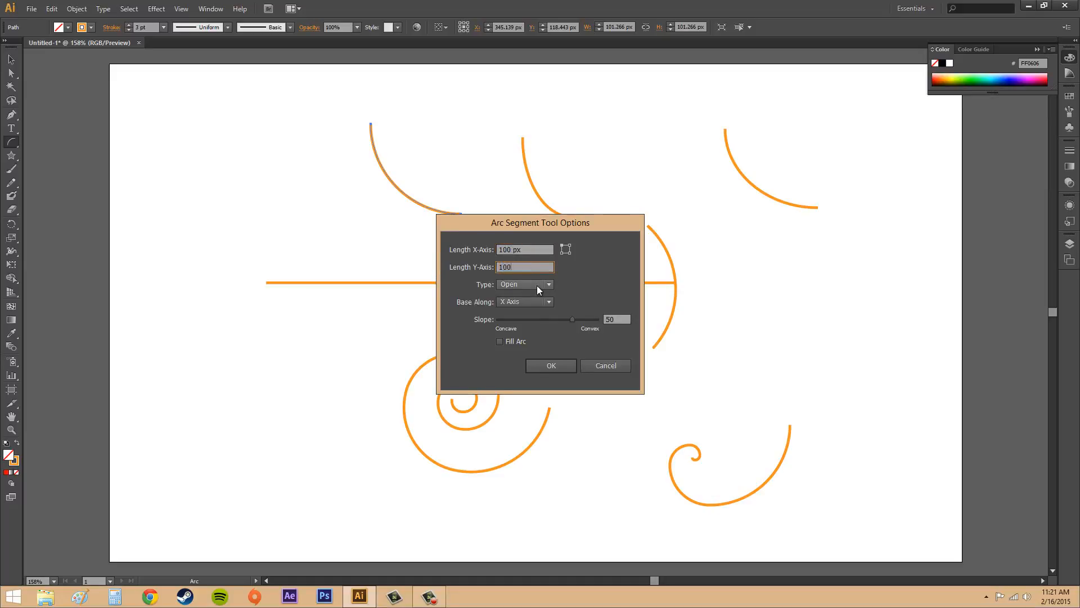
# Make the new arc closed, based along the X axis with a slope of 51, and create it
pyautogui.click(532, 283)
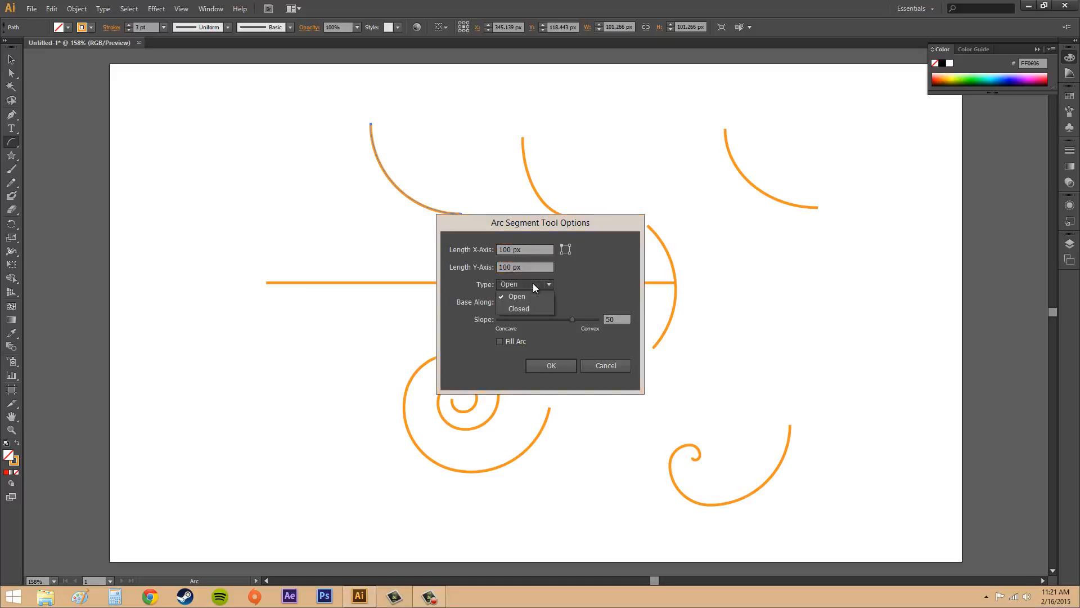
pyautogui.click(532, 282)
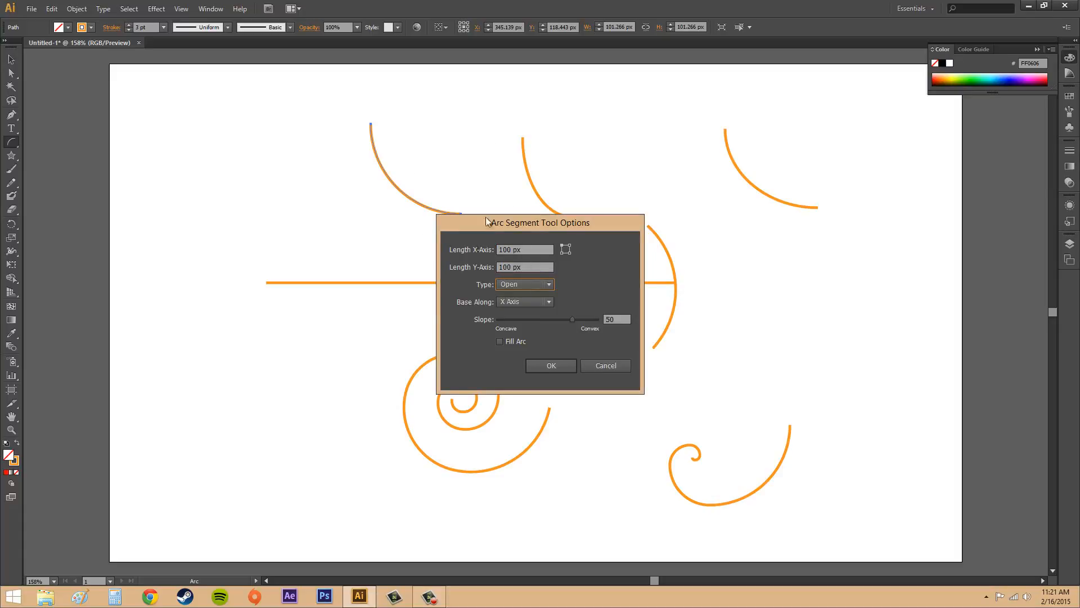
pyautogui.click(522, 287)
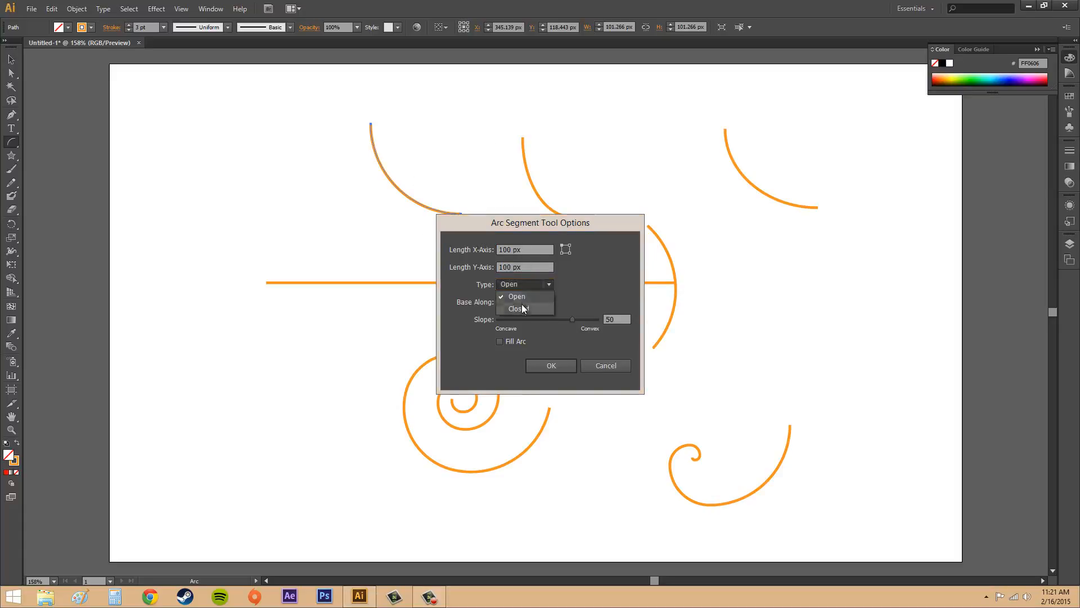
pyautogui.click(533, 308)
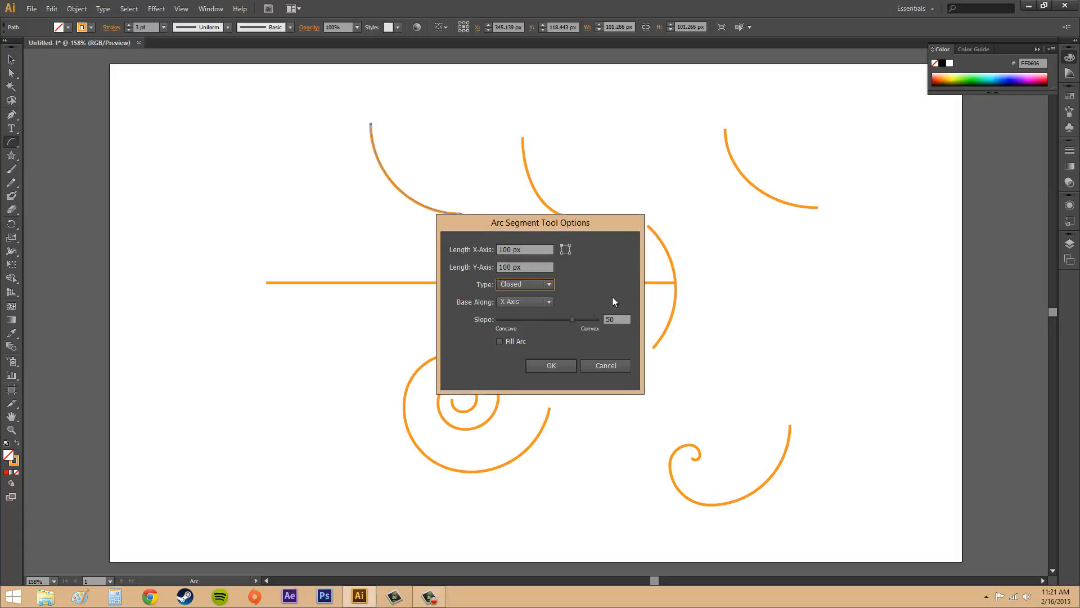
pyautogui.click(523, 302)
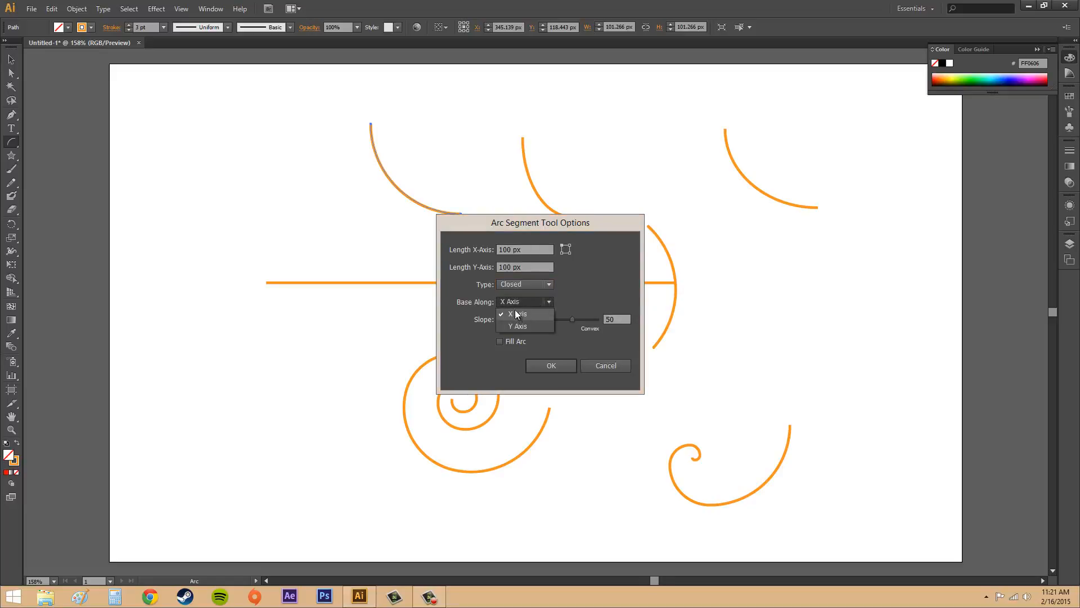
pyautogui.click(515, 314)
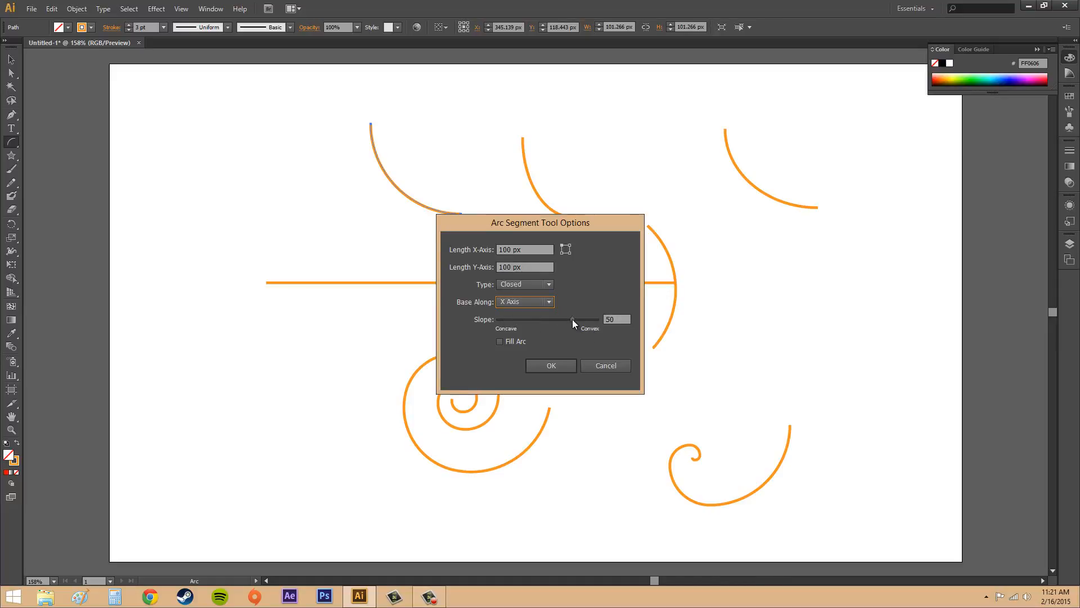
pyautogui.moveTo(572, 319)
pyautogui.mouseDown()
pyautogui.moveTo(517, 320)
pyautogui.moveTo(571, 323)
pyautogui.mouseUp()
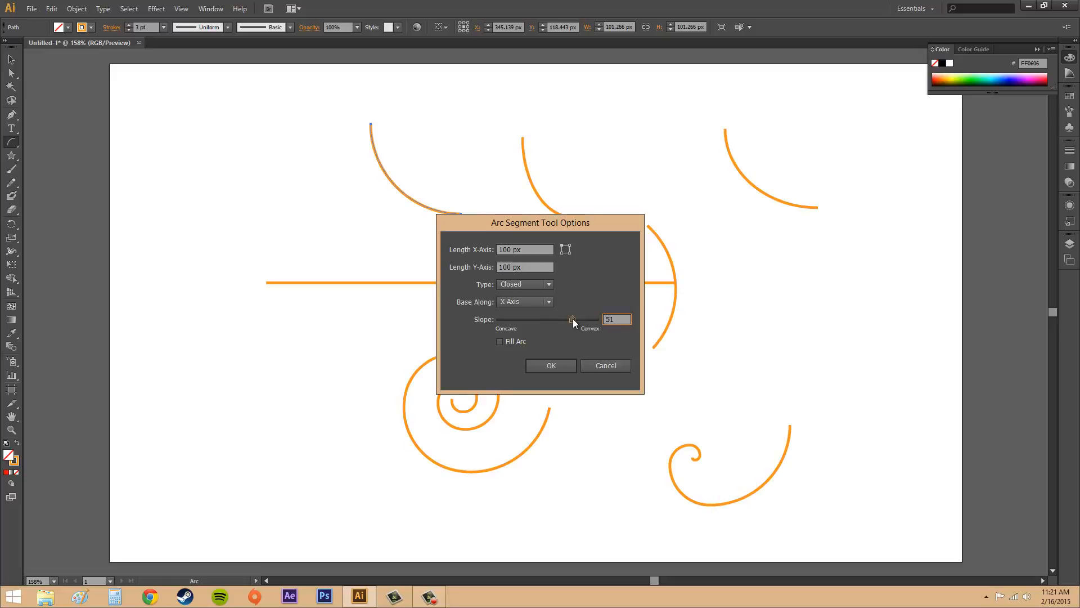
pyautogui.click(551, 366)
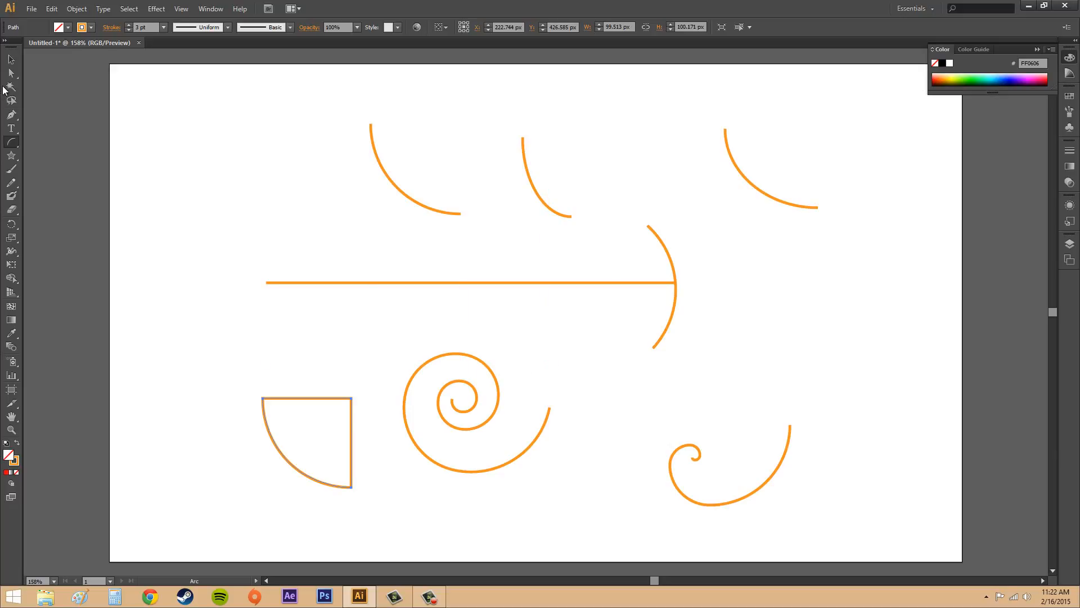
# Move the closed quarter-circle arc slightly left and up, farther from the large spiral, and deselect it
pyautogui.click(10, 61)
pyautogui.click(299, 355)
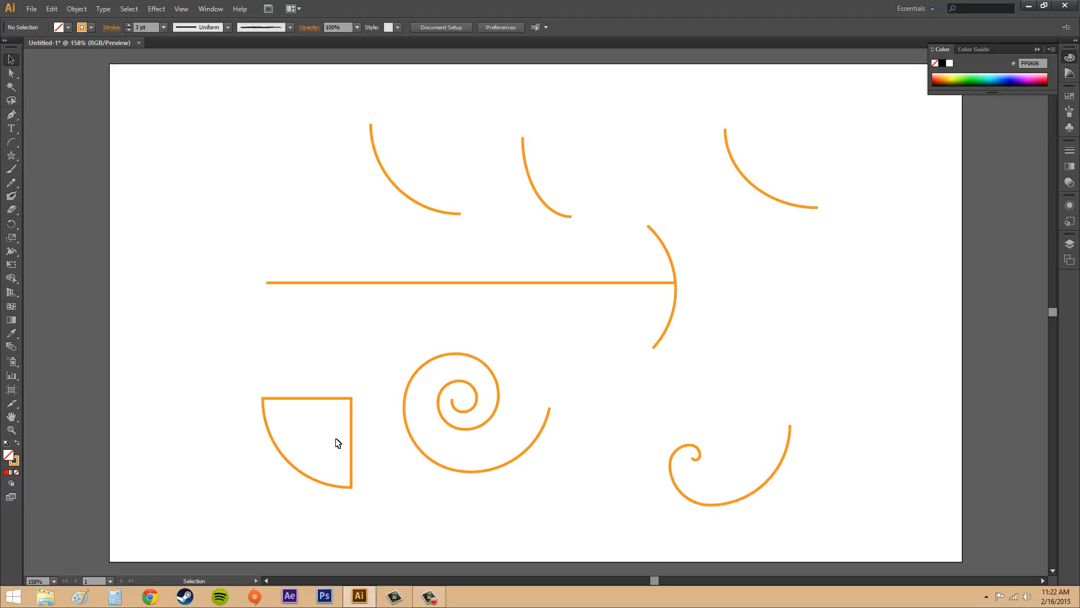
pyautogui.click(297, 472)
pyautogui.moveTo(290, 469); pyautogui.dragTo(240, 460)
pyautogui.click(345, 376)
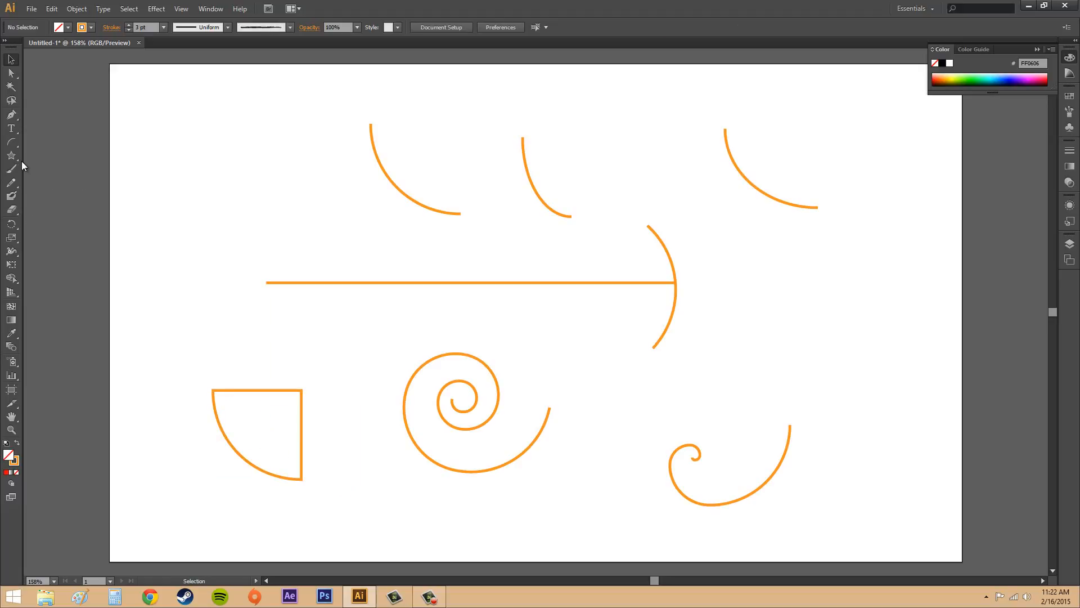
# Create a closed 100 × 100 px arc based along the Y axis, over the straight line's left end
pyautogui.click(11, 142)
pyautogui.click(230, 209)
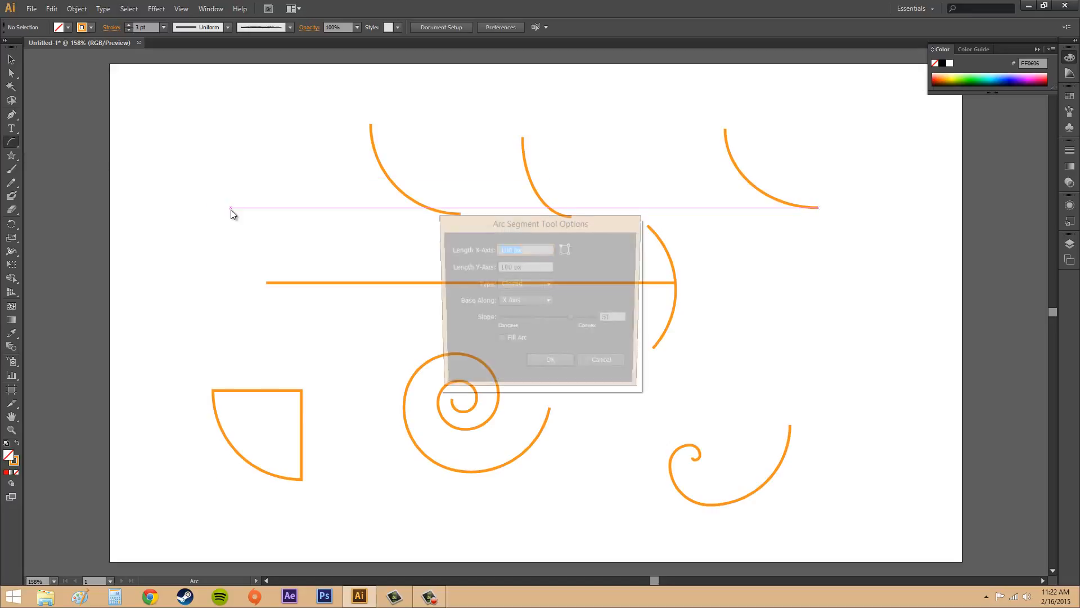
pyautogui.click(525, 284)
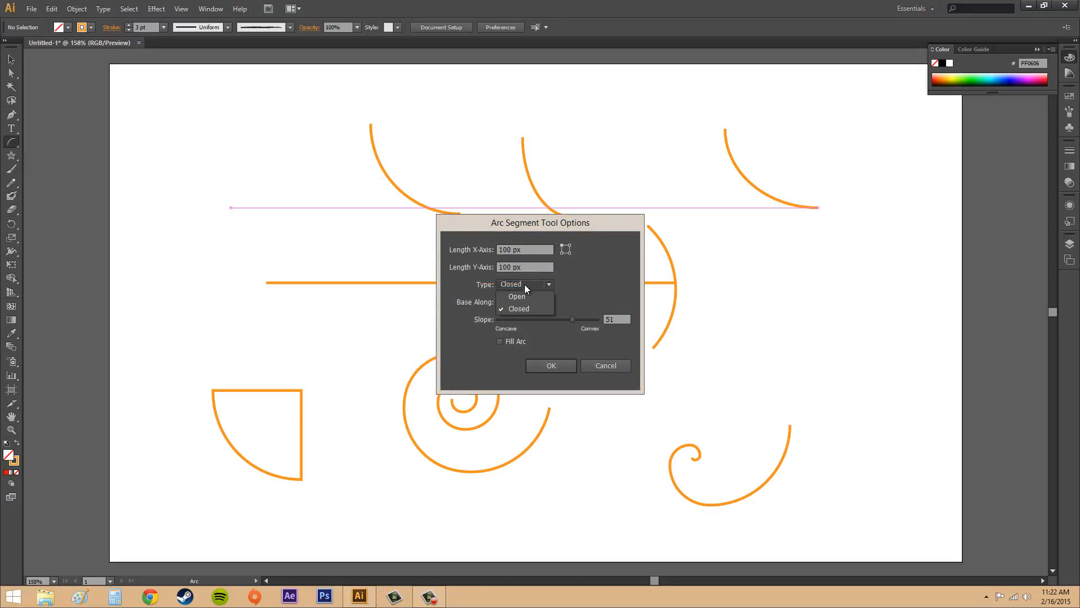
pyautogui.click(522, 299)
pyautogui.click(522, 304)
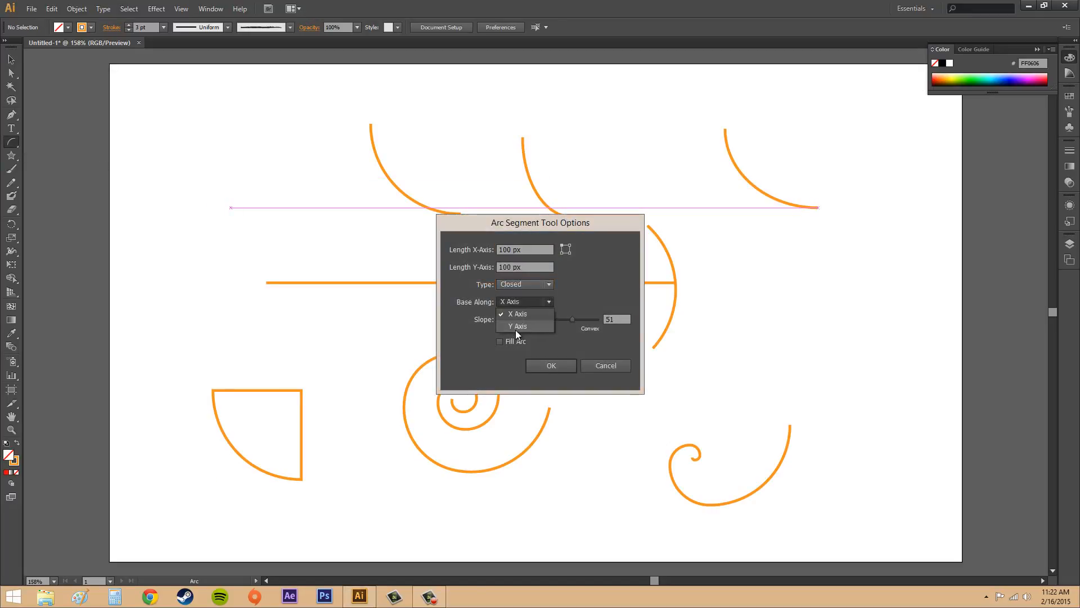
pyautogui.click(515, 327)
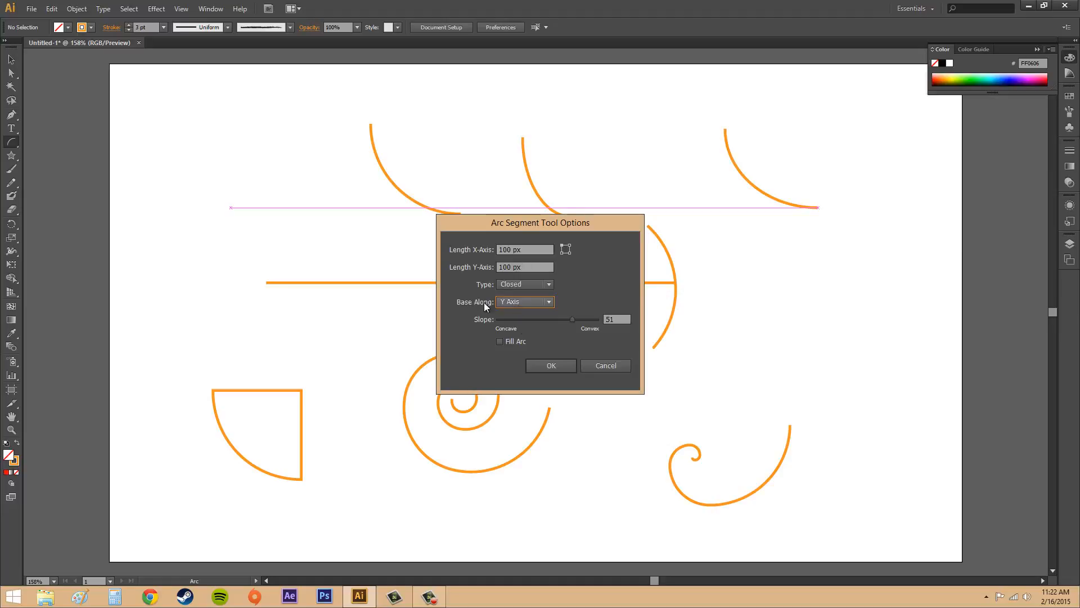
pyautogui.click(548, 366)
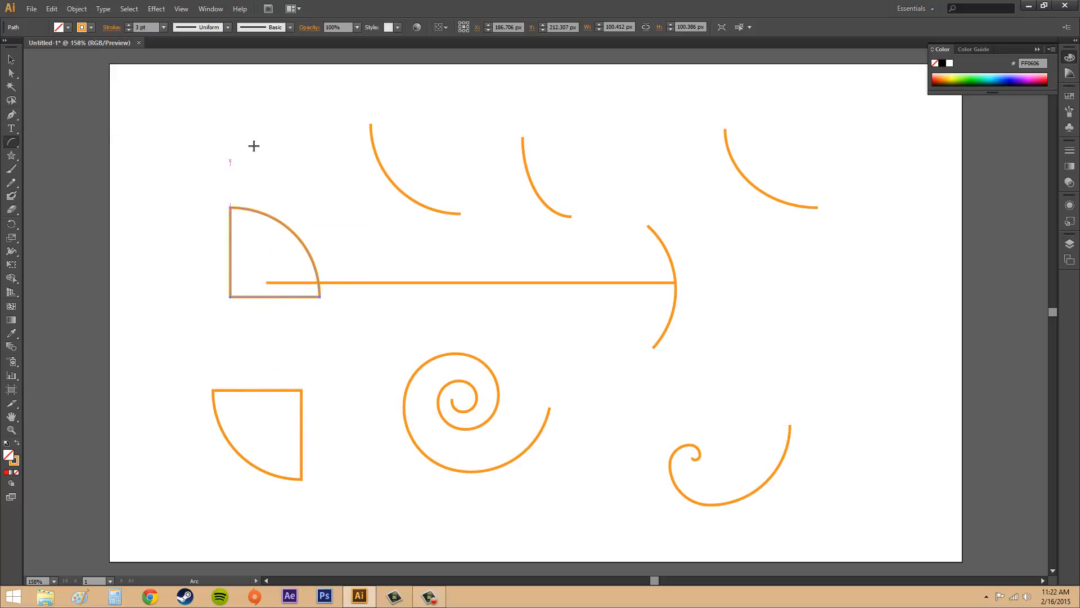
# Create a closed concave arc above the small spiral, based along the X axis with slope -50, and deselect it
pyautogui.click(790, 327)
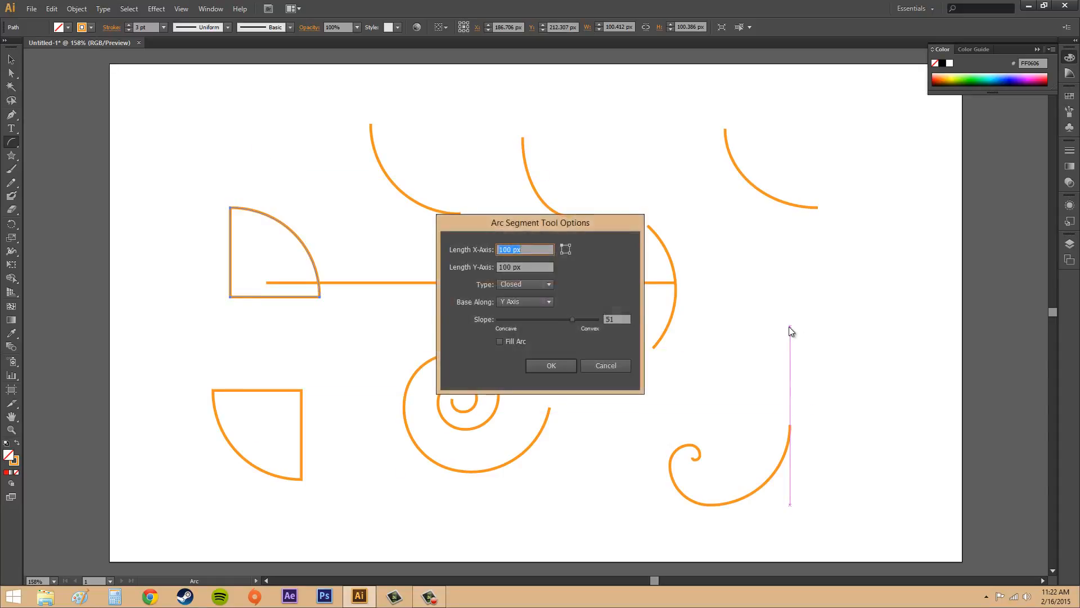
pyautogui.click(531, 299)
pyautogui.click(530, 312)
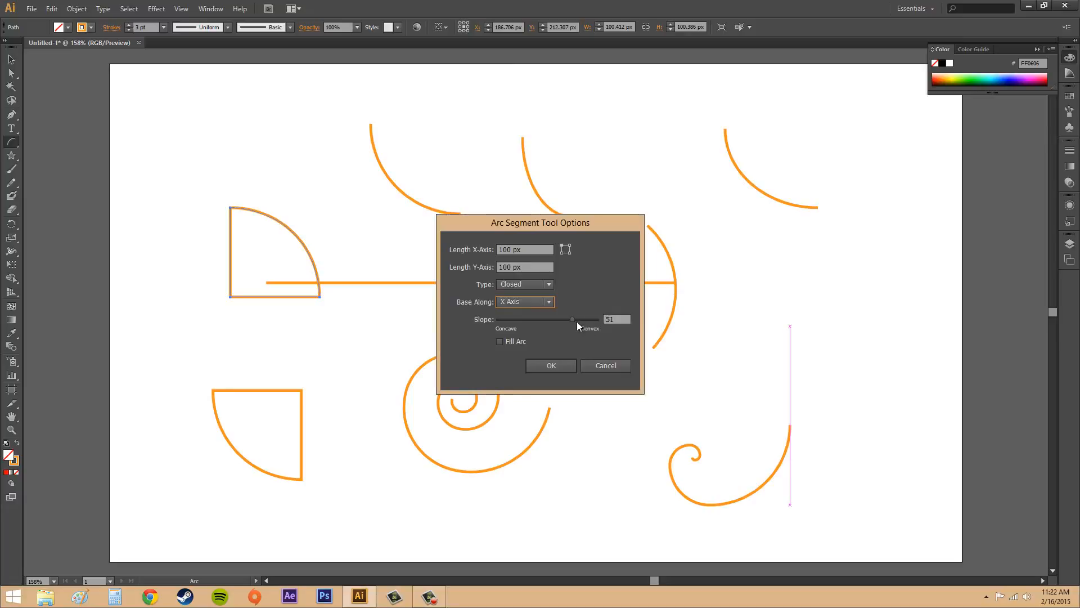
pyautogui.moveTo(573, 319); pyautogui.dragTo(524, 318)
pyautogui.click(551, 366)
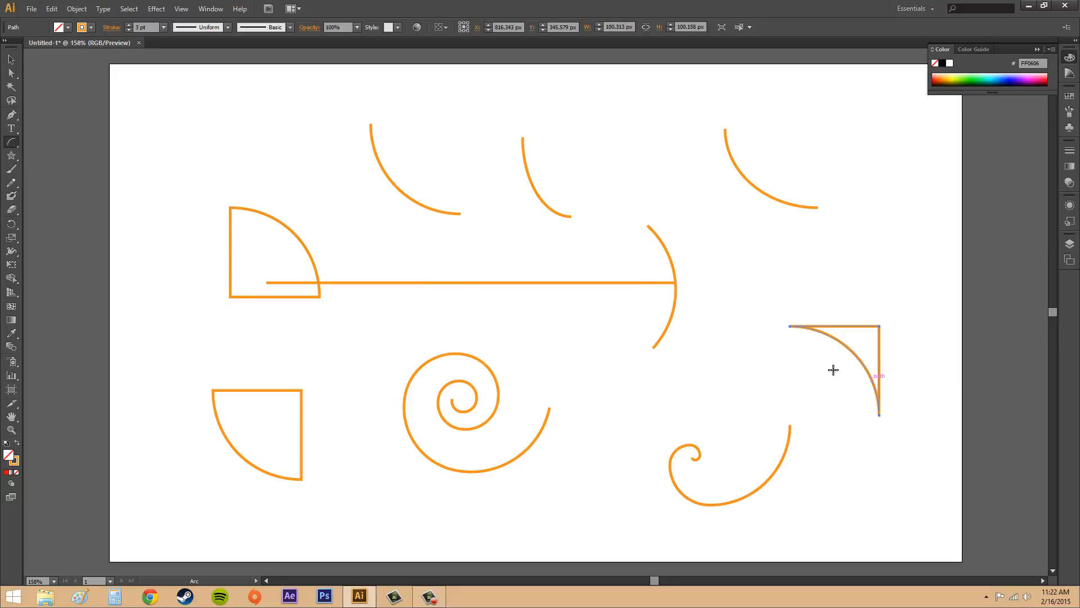
pyautogui.click(10, 59)
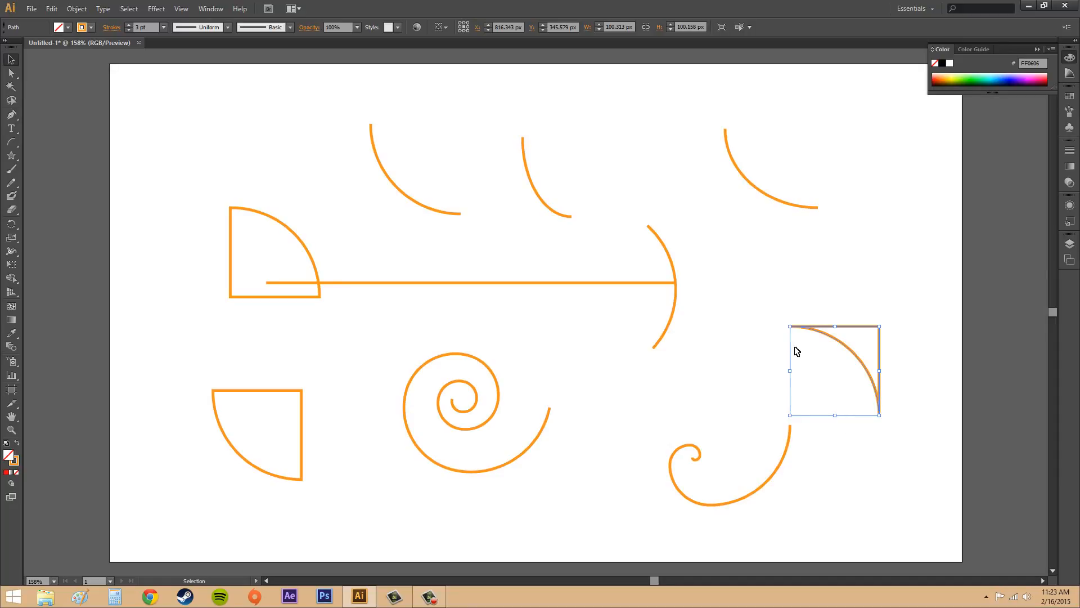
pyautogui.click(778, 273)
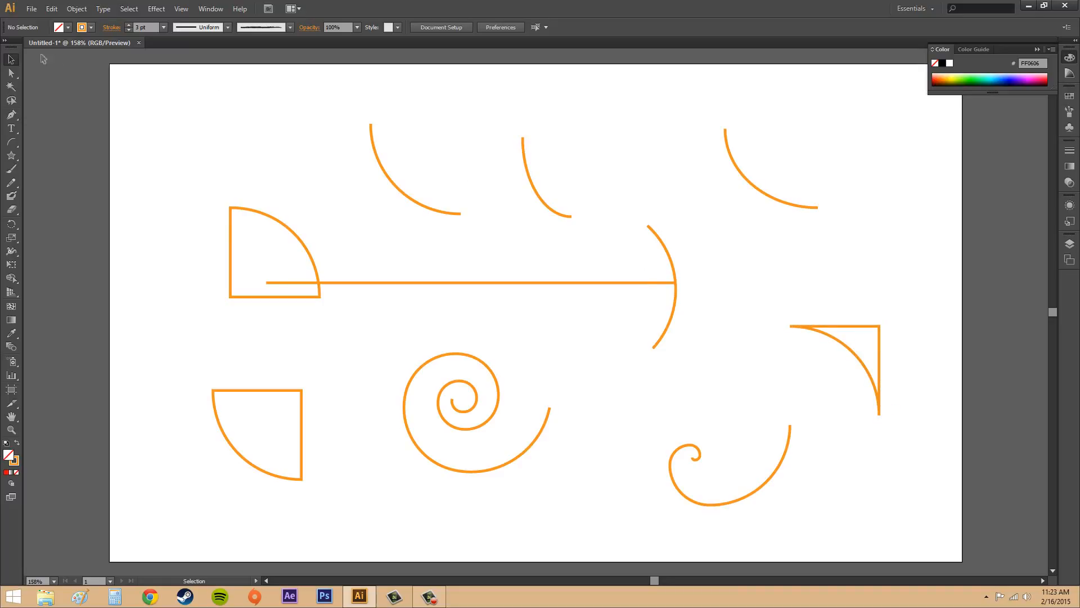
# Set the fill colour for new arcs to dark blue (1B1464) with the Arc tool active
pyautogui.click(11, 143)
pyautogui.click(68, 28)
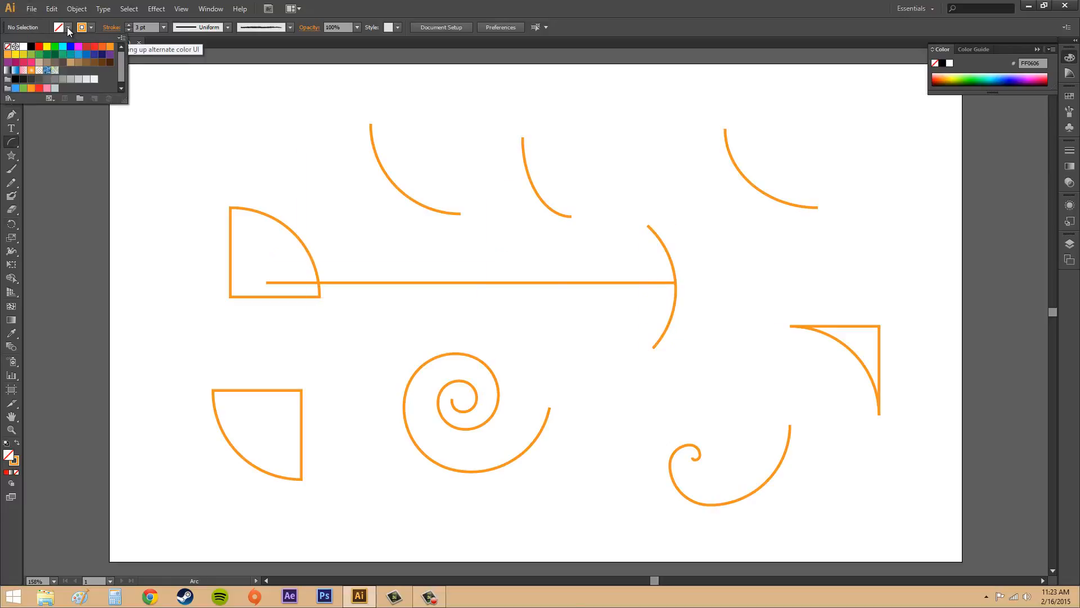
pyautogui.click(102, 54)
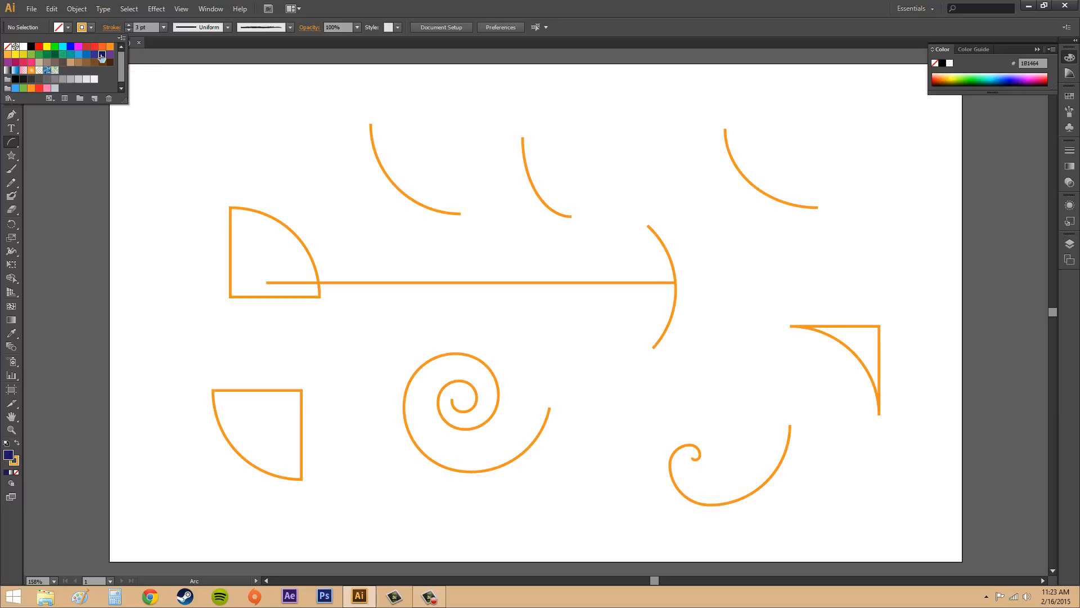
pyautogui.click(68, 28)
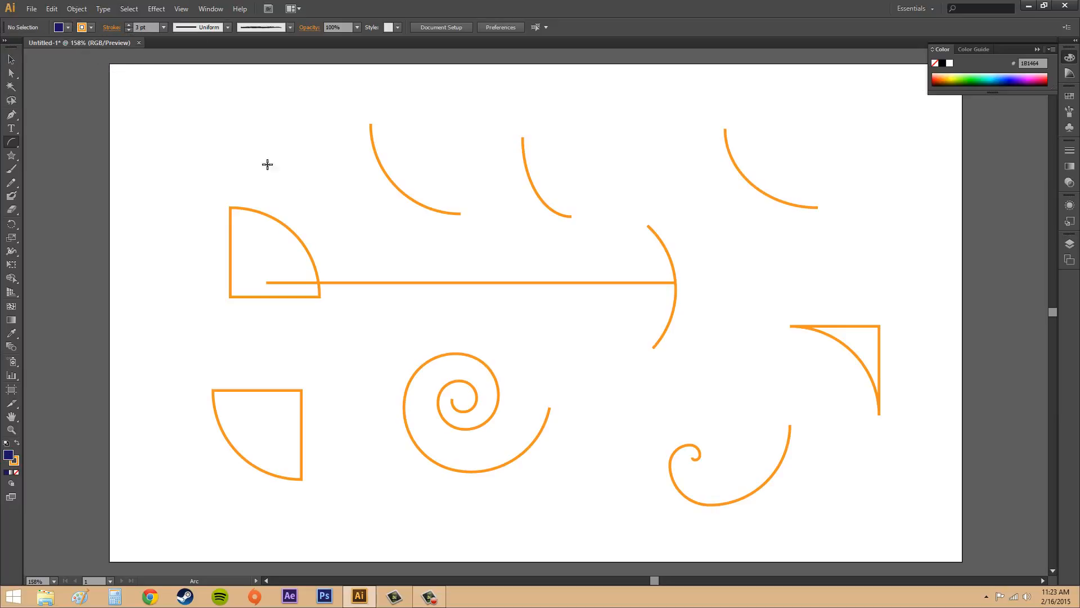
# Create a closed convex 100 × 100 px arc with Fill Arc enabled, above the upper quarter-circle shape
pyautogui.click(240, 138)
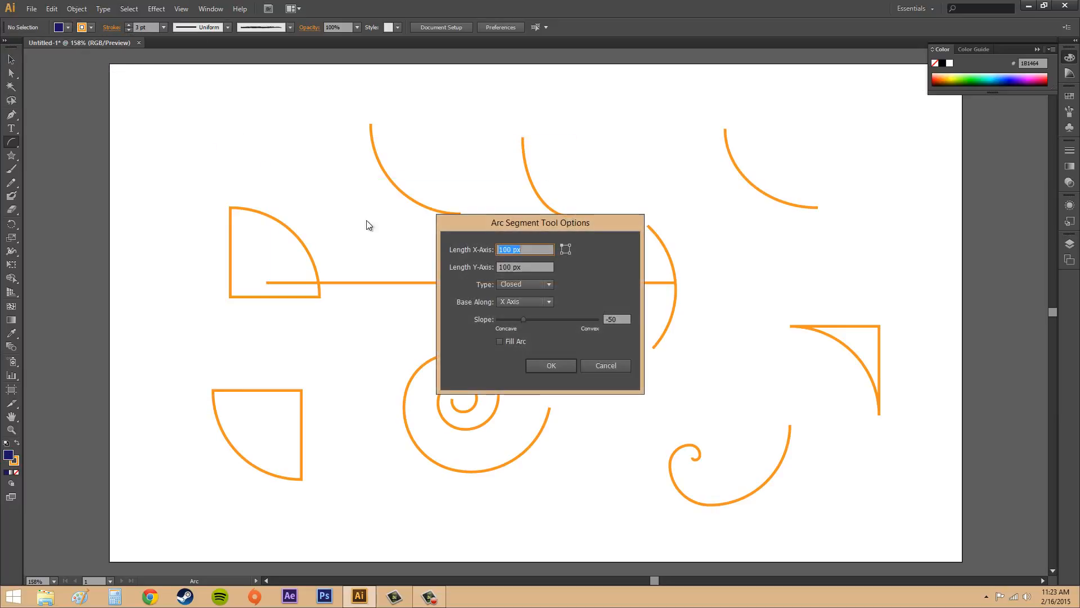
pyautogui.click(499, 342)
pyautogui.moveTo(524, 319); pyautogui.dragTo(570, 321)
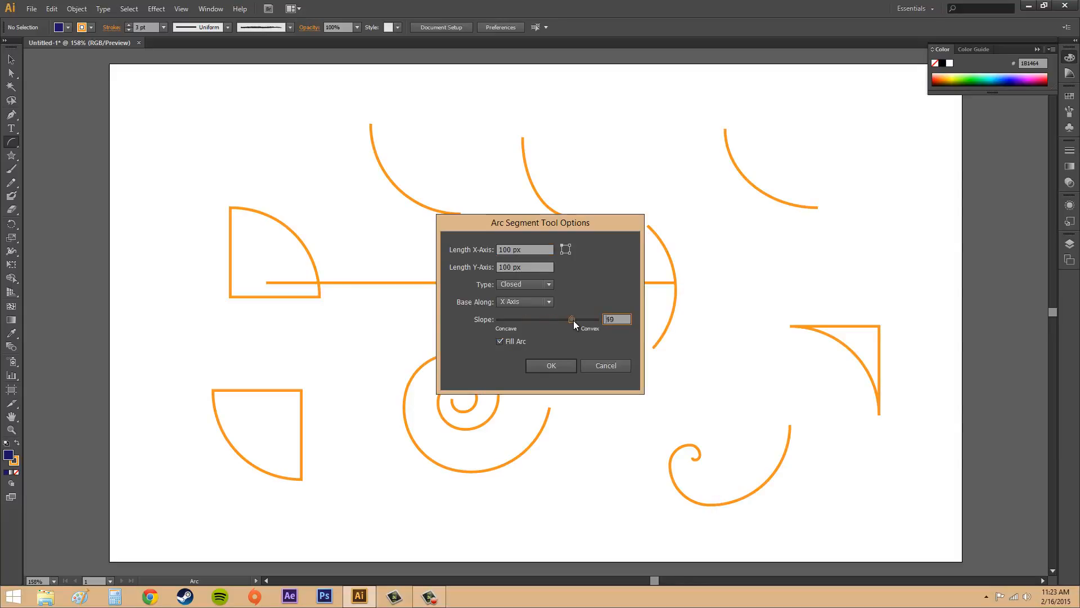
pyautogui.click(551, 365)
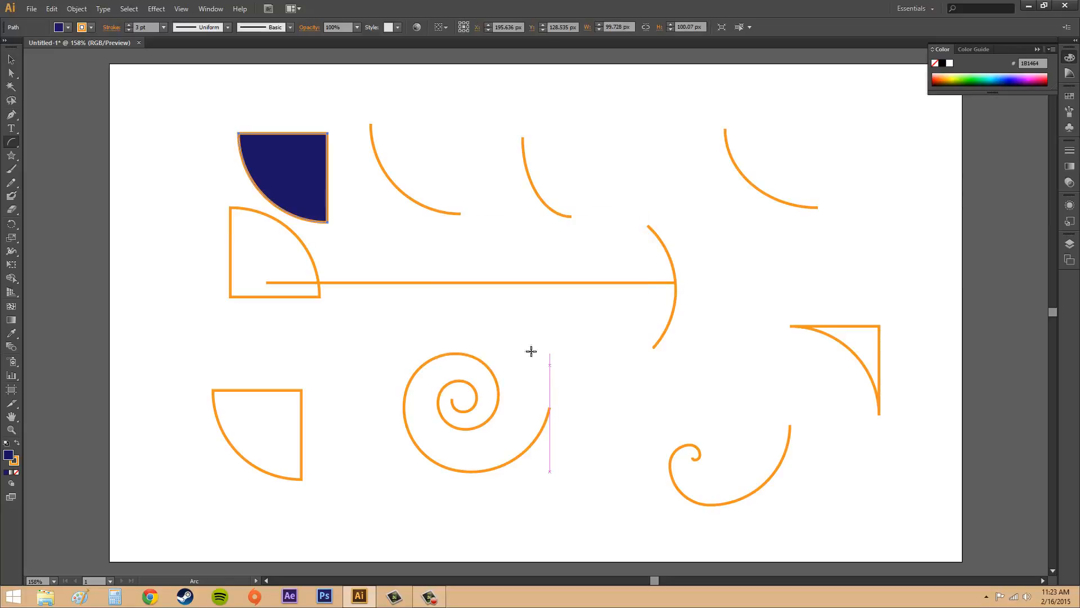
# Deselect the filled arc and clear the artboard by deleting all the arcs, lines and spirals on it
pyautogui.press('v')
pyautogui.click(328, 226)
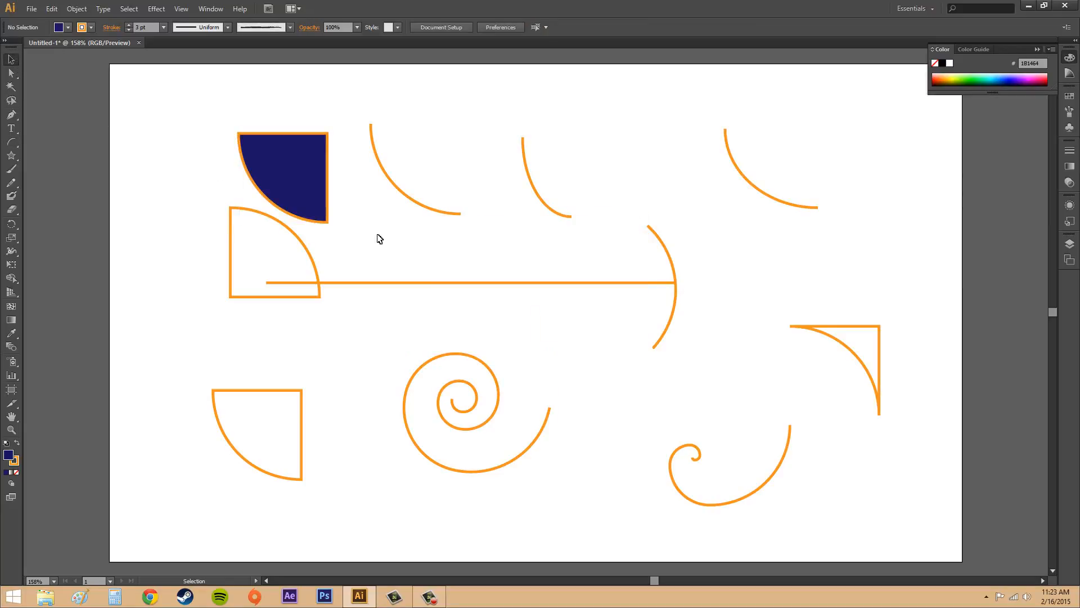
pyautogui.click(68, 27)
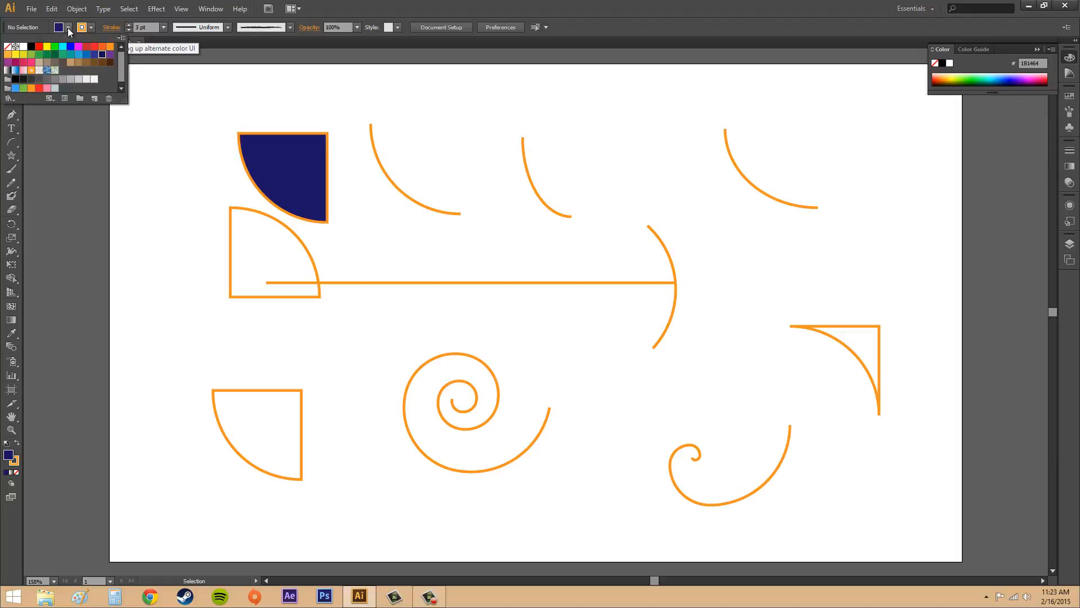
pyautogui.click(68, 28)
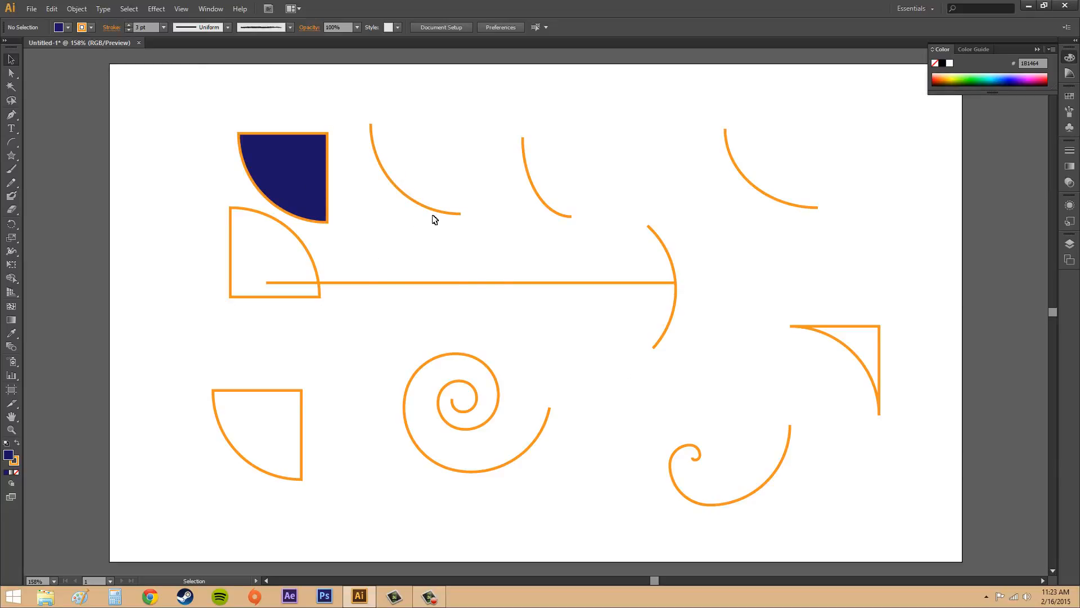
pyautogui.moveTo(151, 86); pyautogui.dragTo(933, 527)
pyautogui.press('Delete')
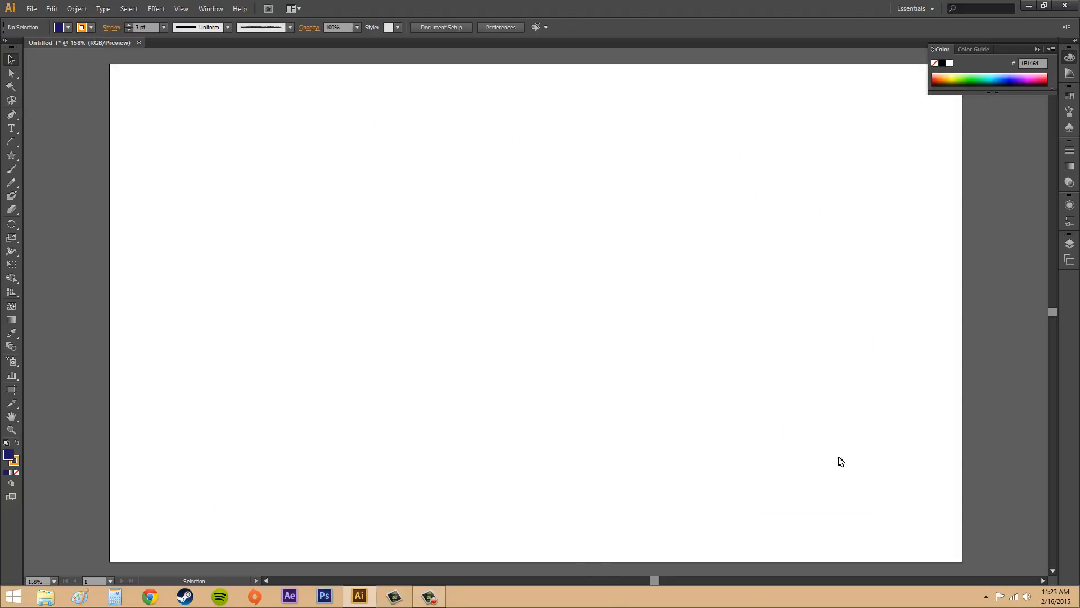
# Draw two freehand spirals with the Spiral tool, about 229 × 228 px at the artboard's upper middle and about 196 × 157 px to its right
pyautogui.click(12, 145)
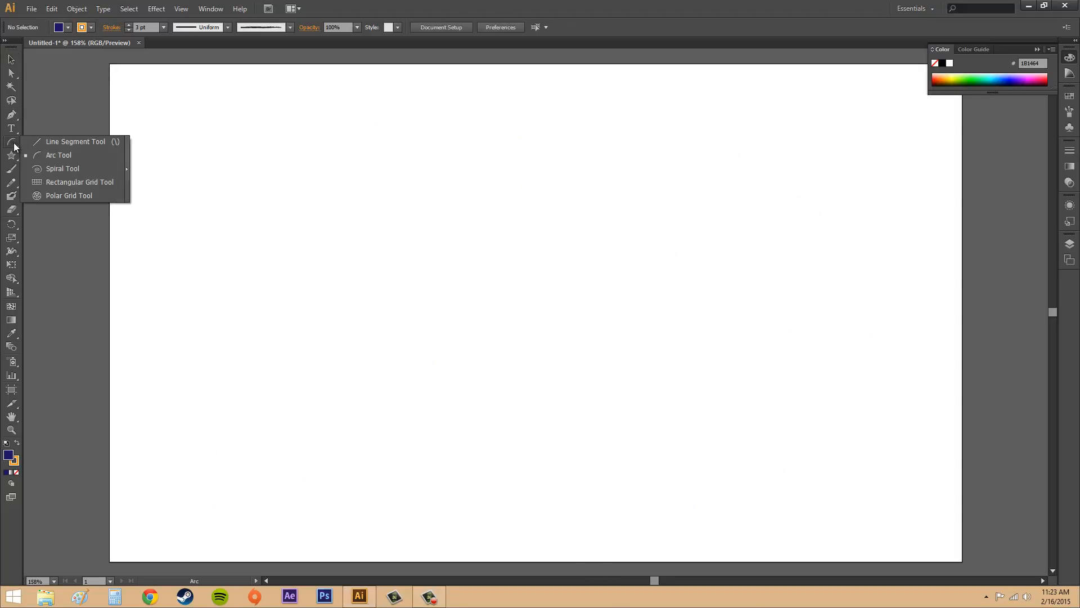
pyautogui.click(62, 168)
pyautogui.moveTo(450, 203); pyautogui.dragTo(536, 294)
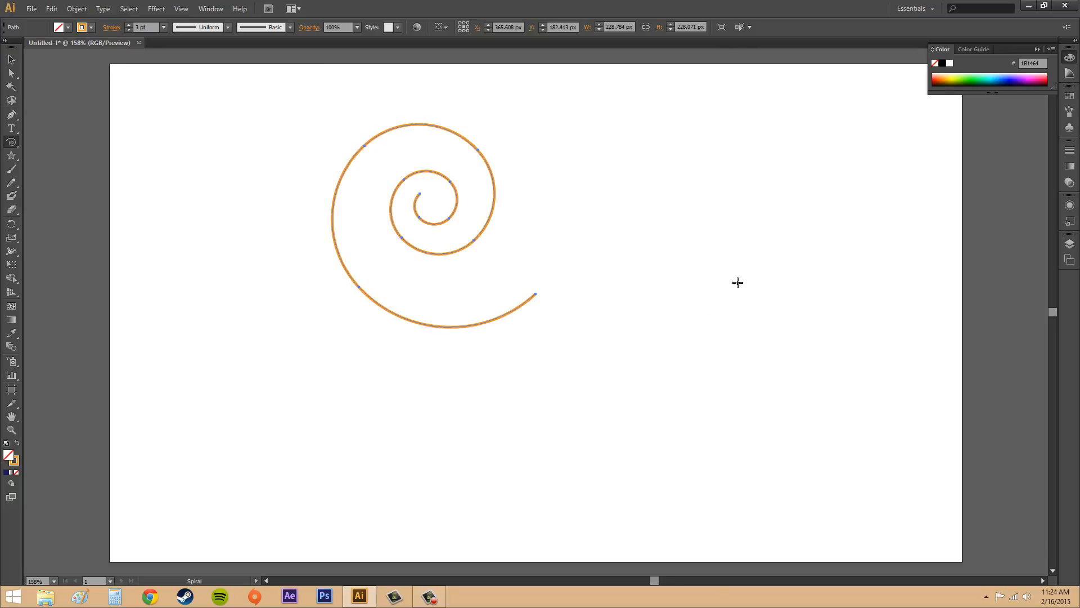
pyautogui.moveTo(738, 285); pyautogui.dragTo(641, 280)
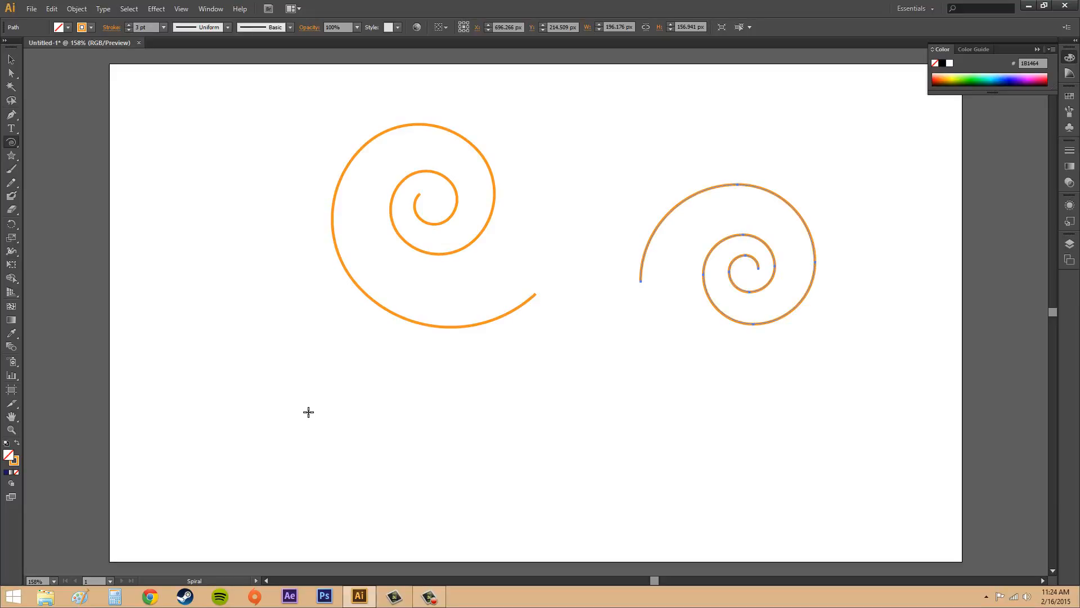
# Create a spiral with radius 108.9868 px, 80% decay and 10 segments in the artboard's lower-left area
pyautogui.click(308, 411)
pyautogui.doubleClick(525, 299)
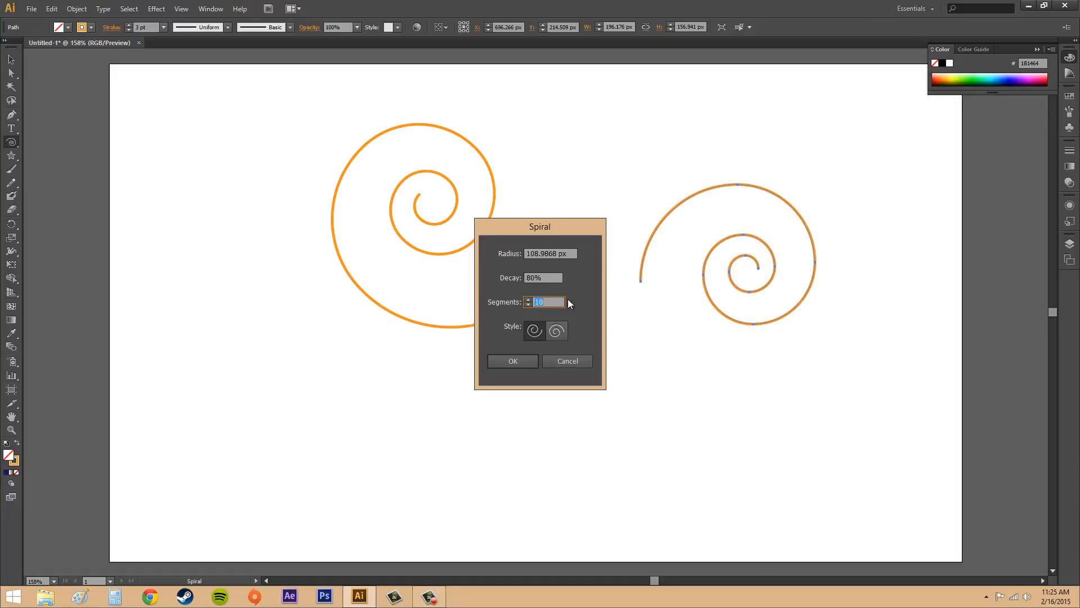
pyautogui.click(513, 361)
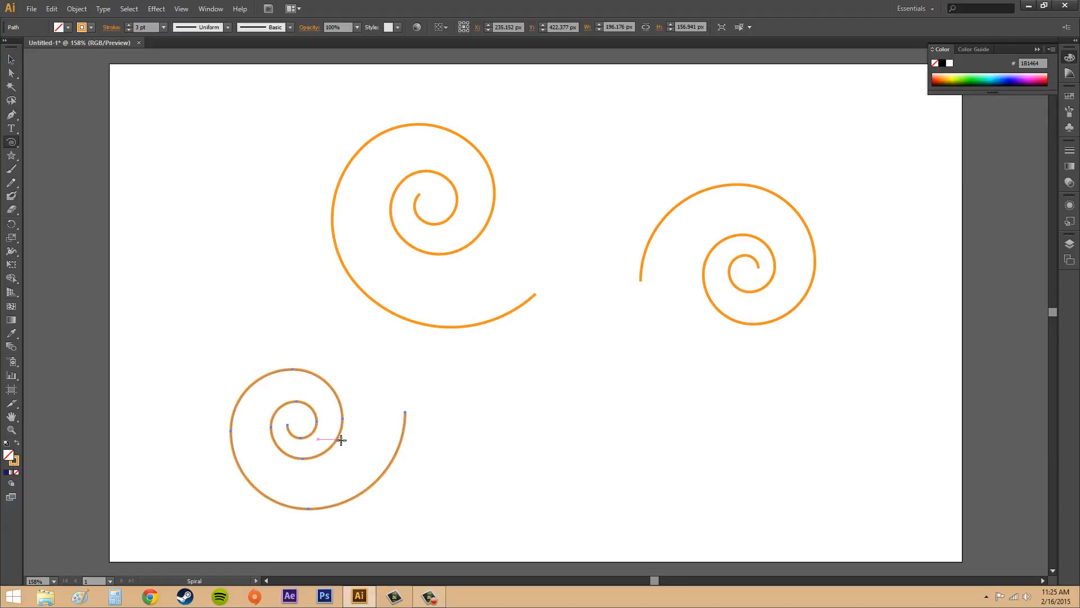
# Create a spiral with 50% decay and 10 segments at the artboard's lower middle, right of the lower-left spiral
pyautogui.click(539, 435)
pyautogui.moveTo(549, 278); pyautogui.dragTo(503, 278)
pyautogui.write('50')
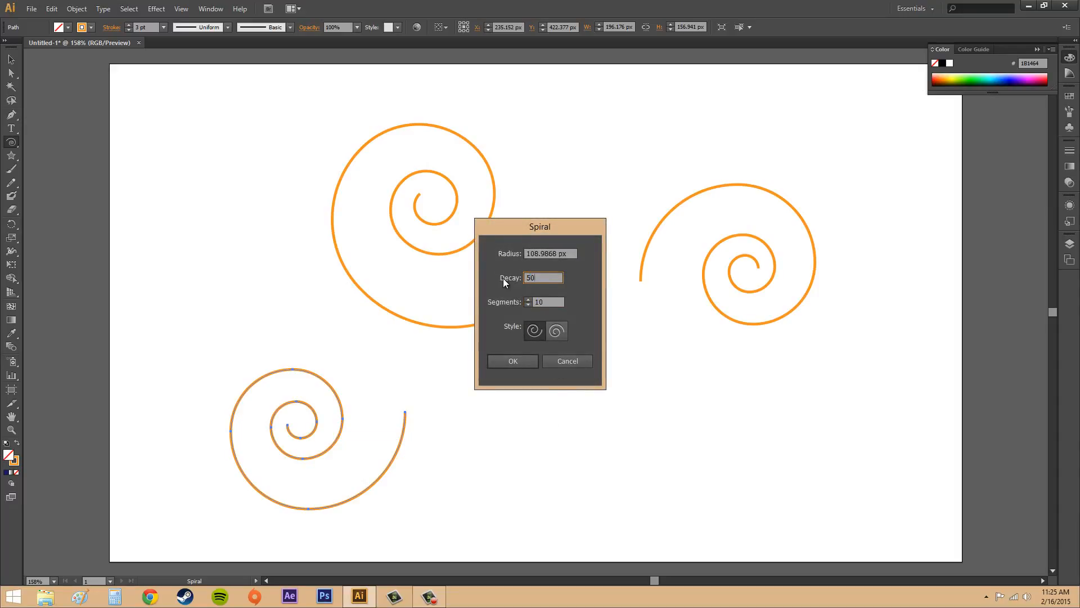
pyautogui.click(504, 361)
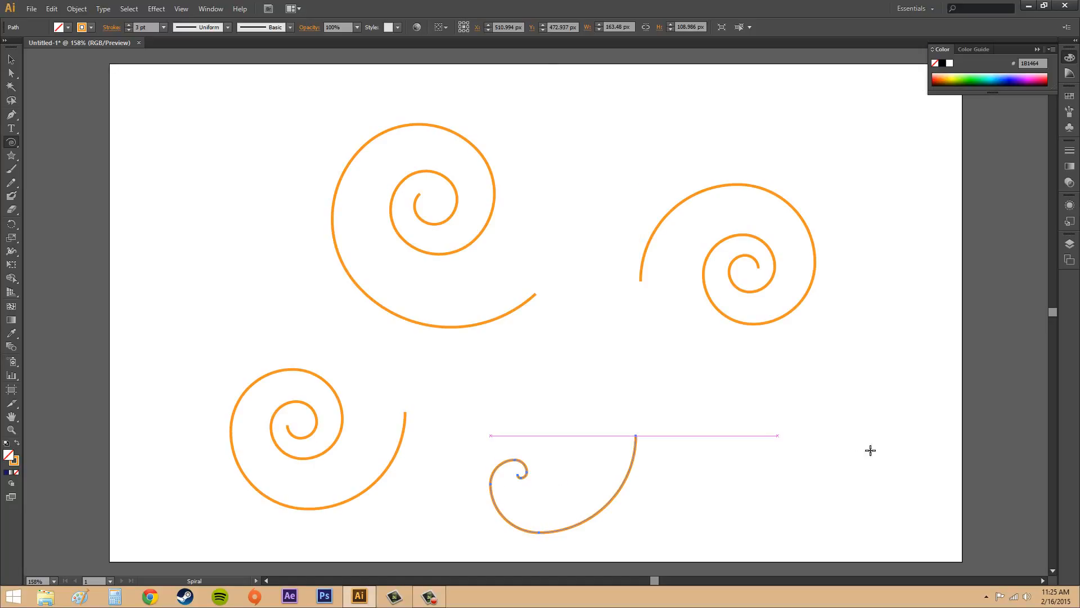
# Create a spiral with 80% decay and 5 segments in the artboard's lower-right area
pyautogui.click(742, 440)
pyautogui.hotkey('shift', 'Tab')
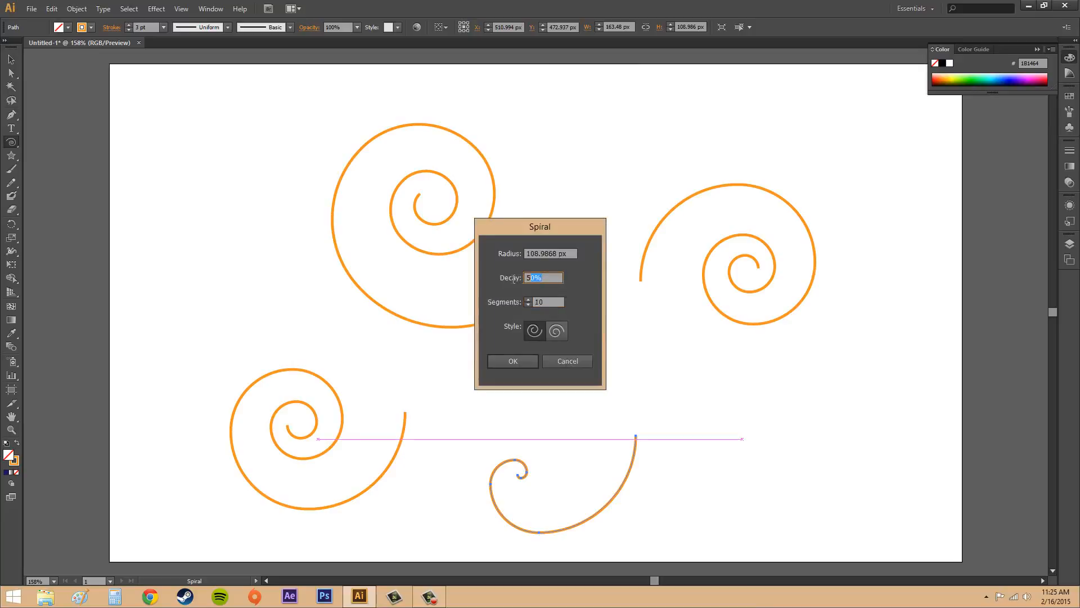
pyautogui.write('80')
pyautogui.write('5')
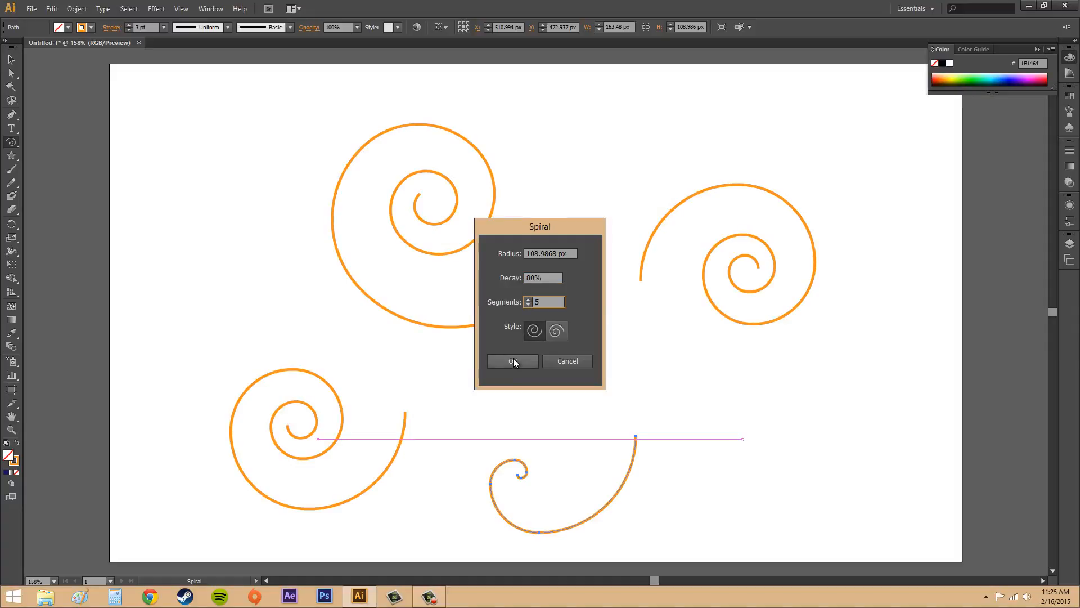
pyautogui.click(513, 361)
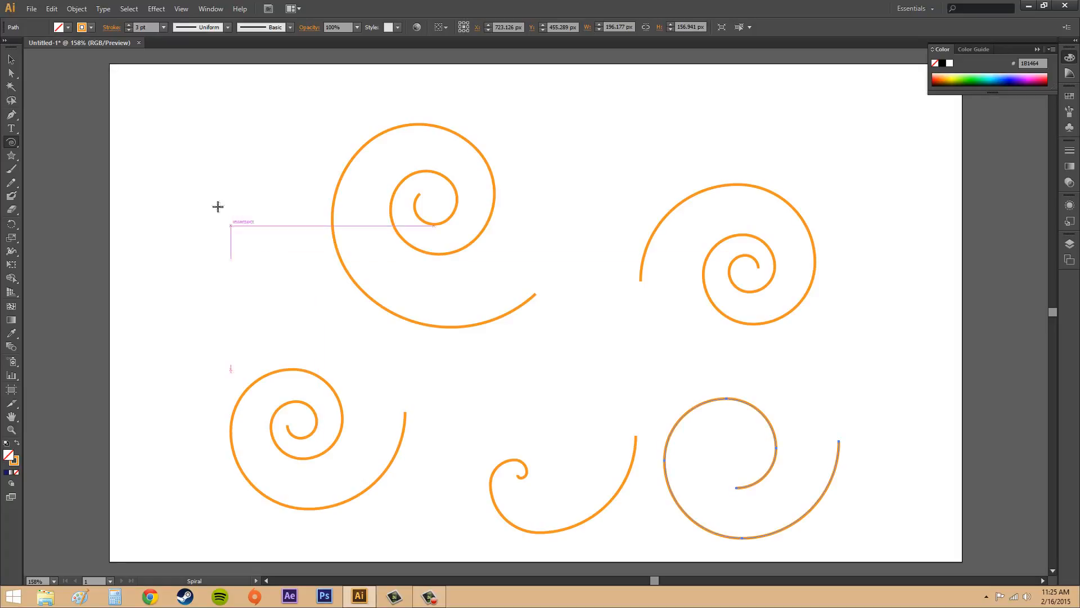
# Create a spiral with 50% decay and 5 segments, left of the large freehand spiral
pyautogui.click(200, 211)
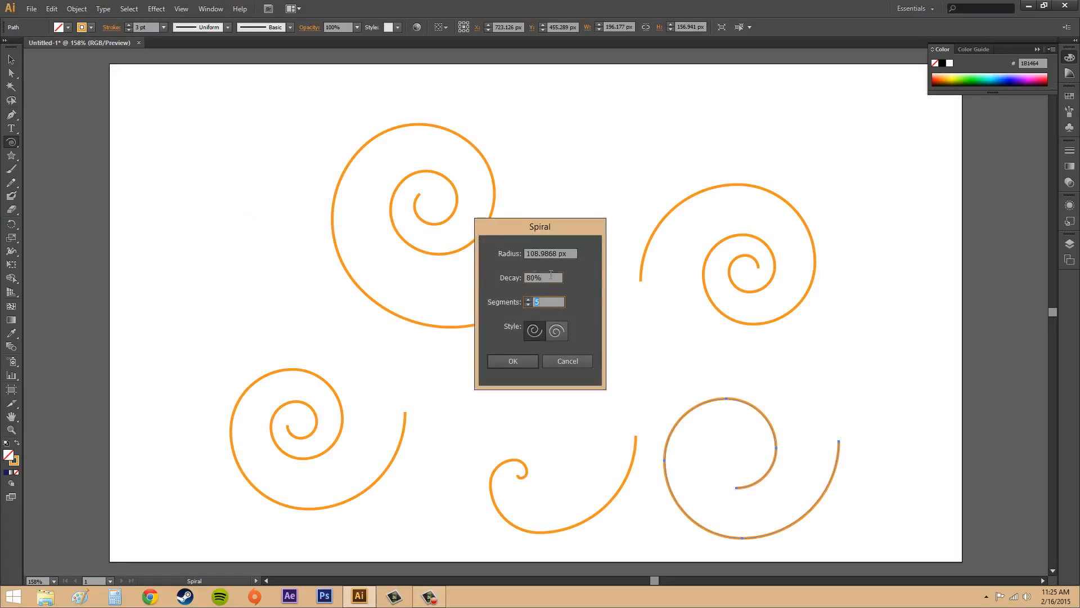
pyautogui.click(550, 275)
pyautogui.write('50')
pyautogui.click(513, 361)
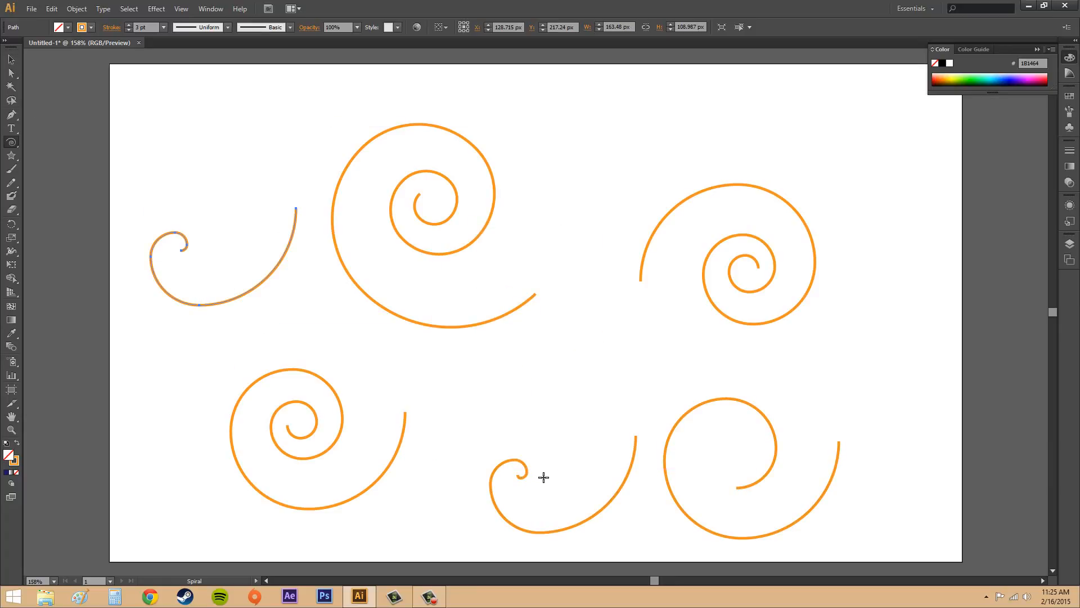
# Select the two 50% decay spirals in turn to compare their shapes and inner ends, leaving nothing selected
pyautogui.click(11, 59)
pyautogui.click(500, 467)
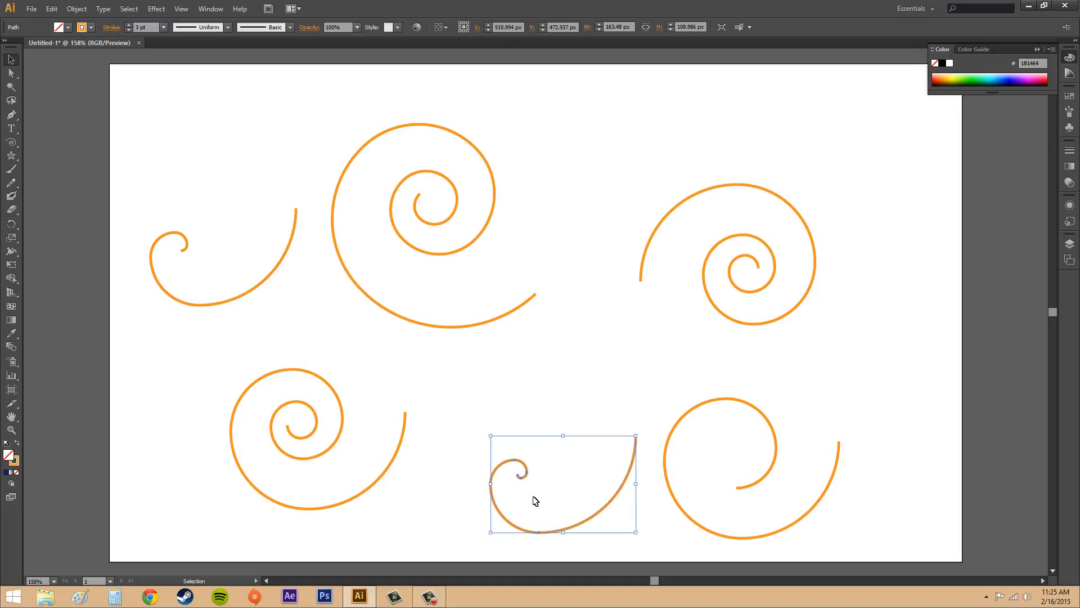
pyautogui.click(261, 286)
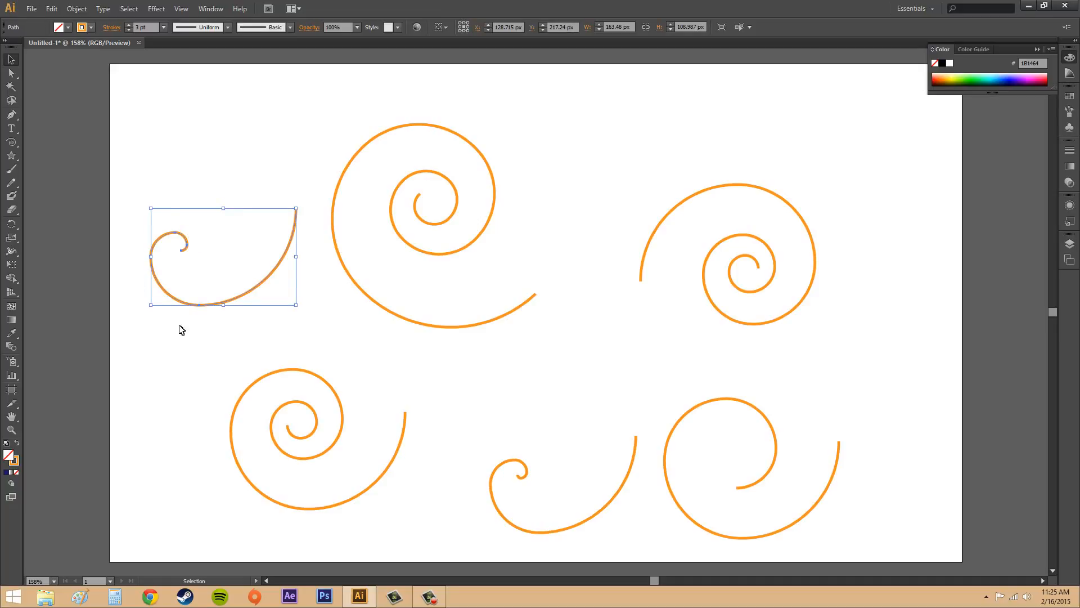
pyautogui.click(563, 379)
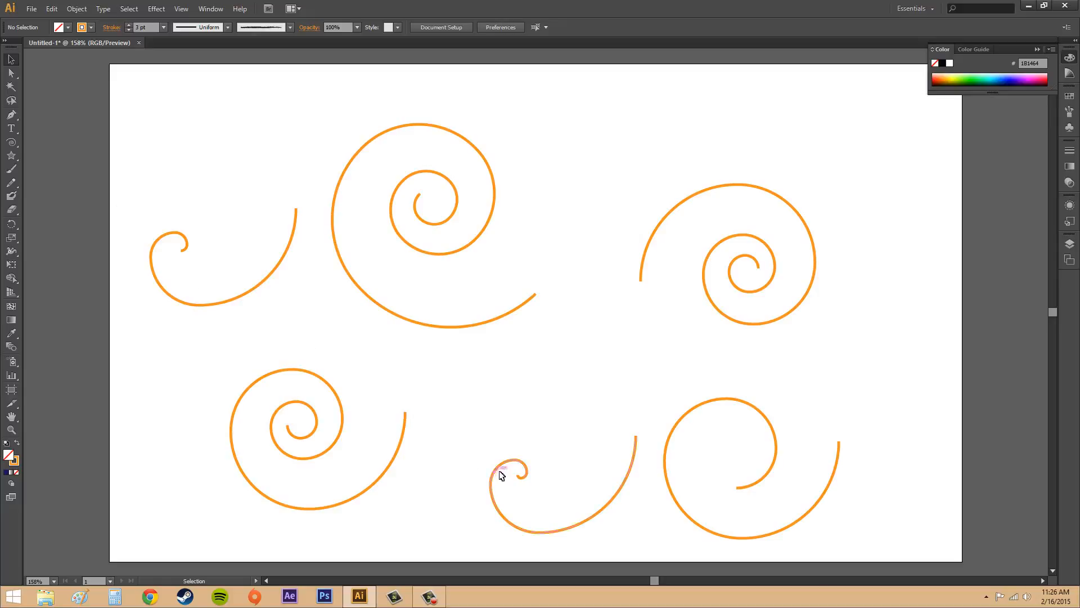
pyautogui.click(518, 479)
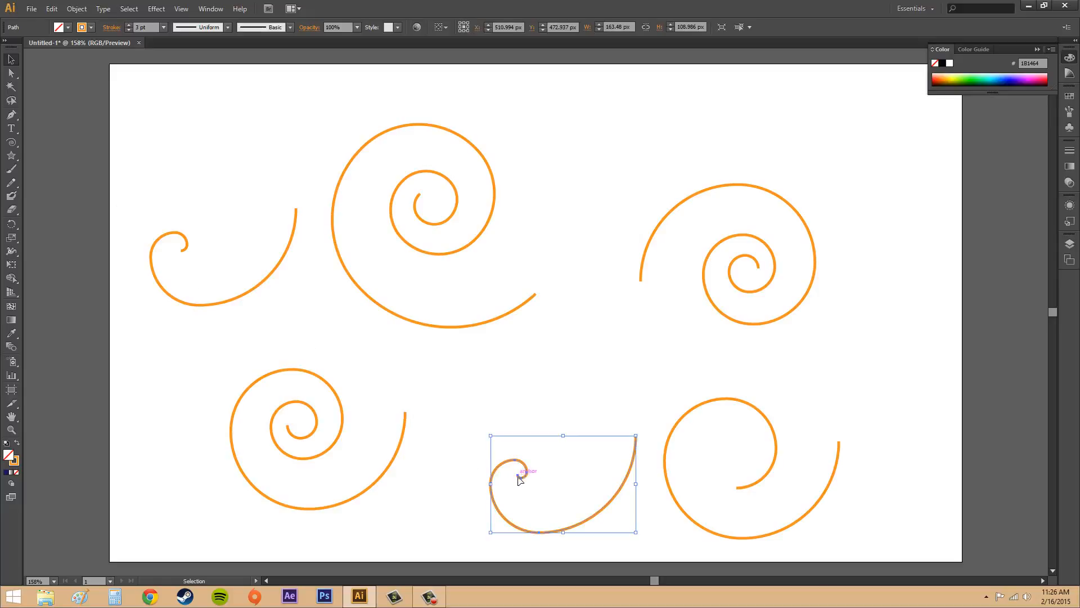
pyautogui.click(593, 375)
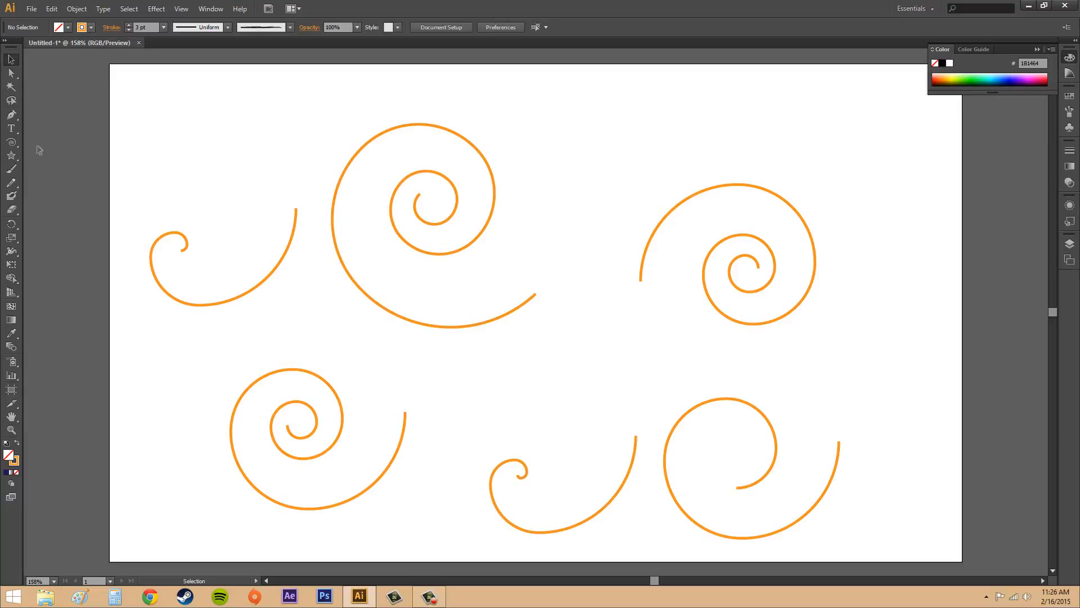
# Create a spiral with 50% decay, 5 segments and the opposite winding style near the artboard's top edge
pyautogui.click(10, 144)
pyautogui.click(591, 149)
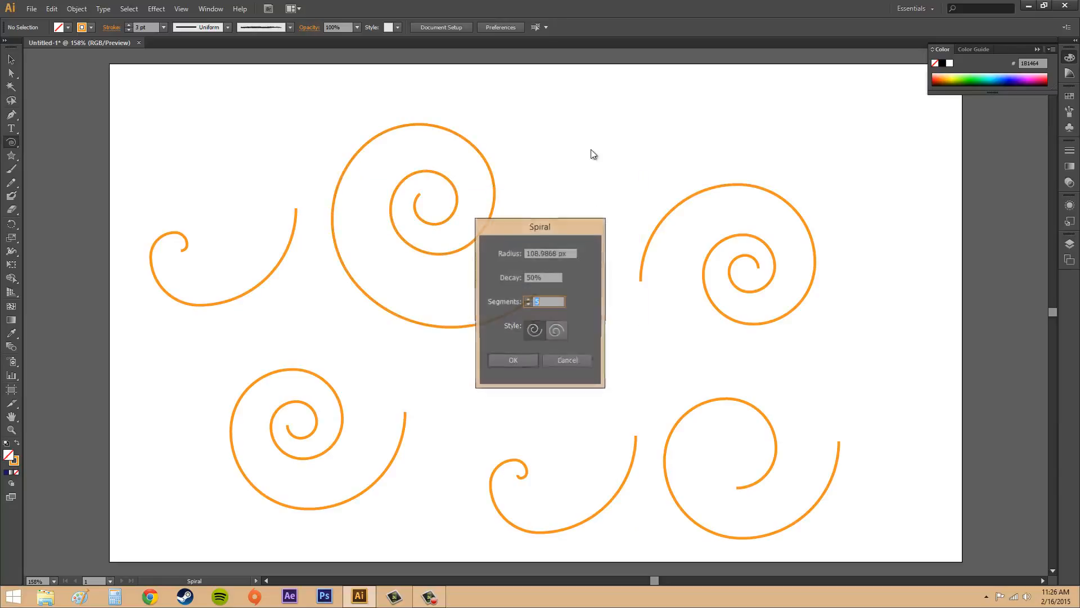
pyautogui.click(557, 331)
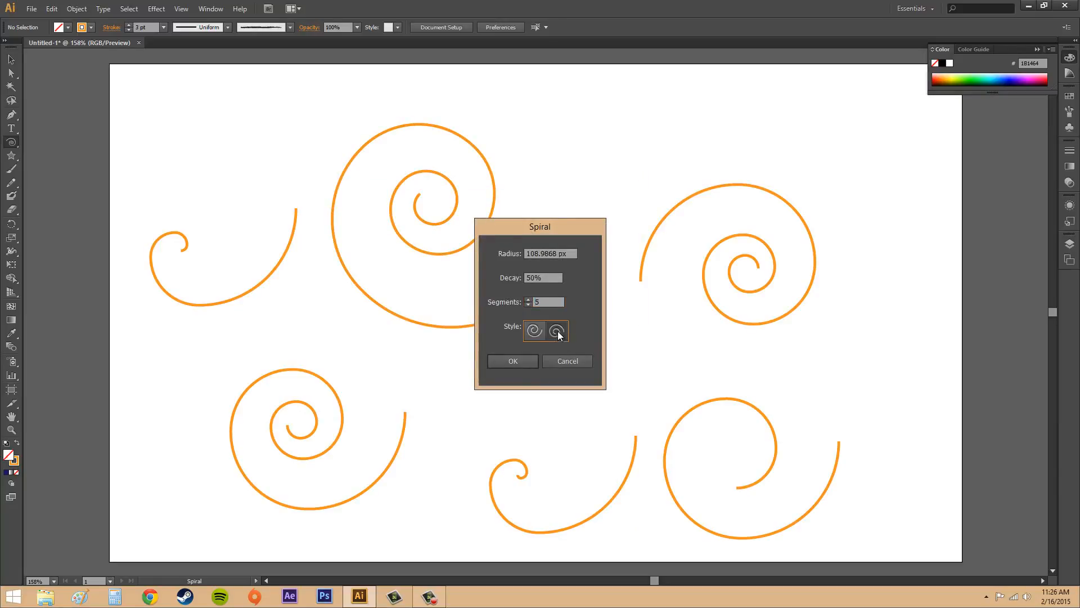
pyautogui.click(521, 364)
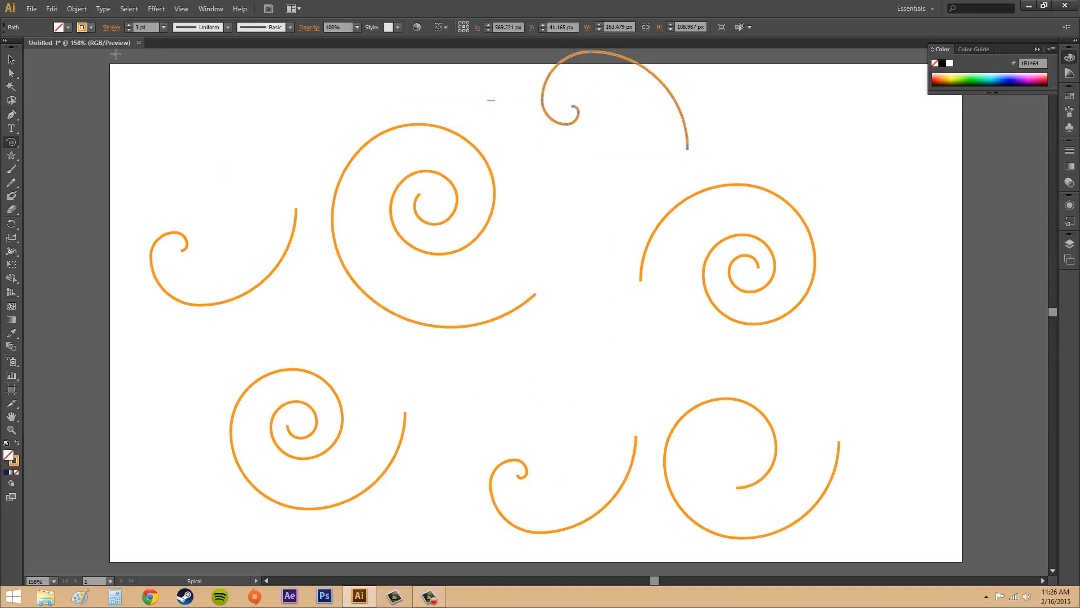
# Move the top spiral fully onto the artboard so its outer end touches the right-hand freehand spiral, and deselect it
pyautogui.click(11, 59)
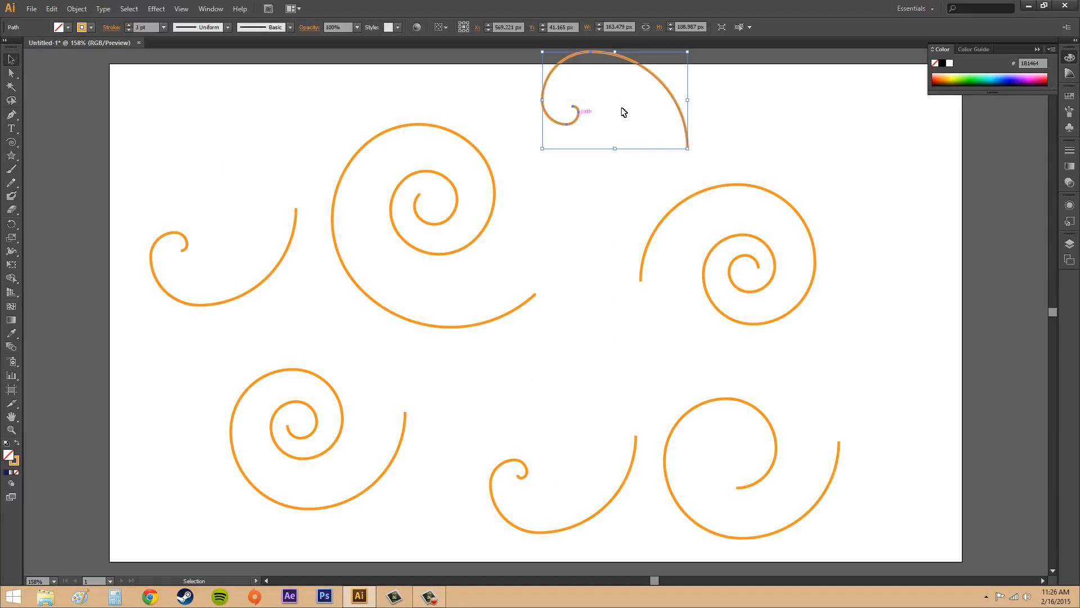
pyautogui.click(624, 151)
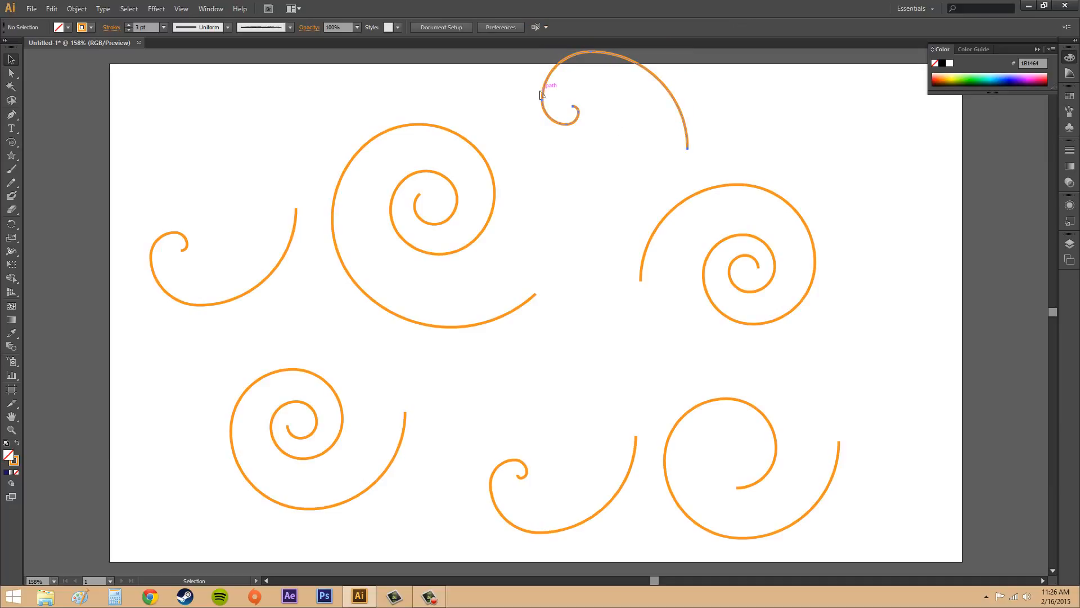
pyautogui.moveTo(540, 94); pyautogui.dragTo(533, 149)
pyautogui.click(758, 132)
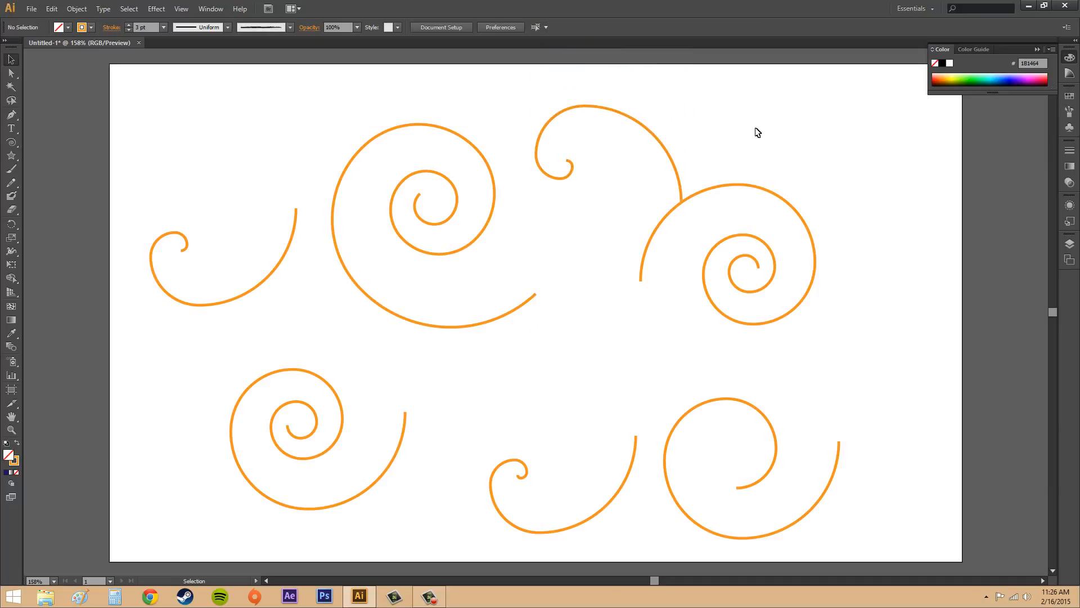
# Move the large freehand spiral right so it overlaps the oppositely wound spiral, and deselect it
pyautogui.click(487, 172)
pyautogui.moveTo(489, 172); pyautogui.dragTo(636, 138)
pyautogui.click(862, 150)
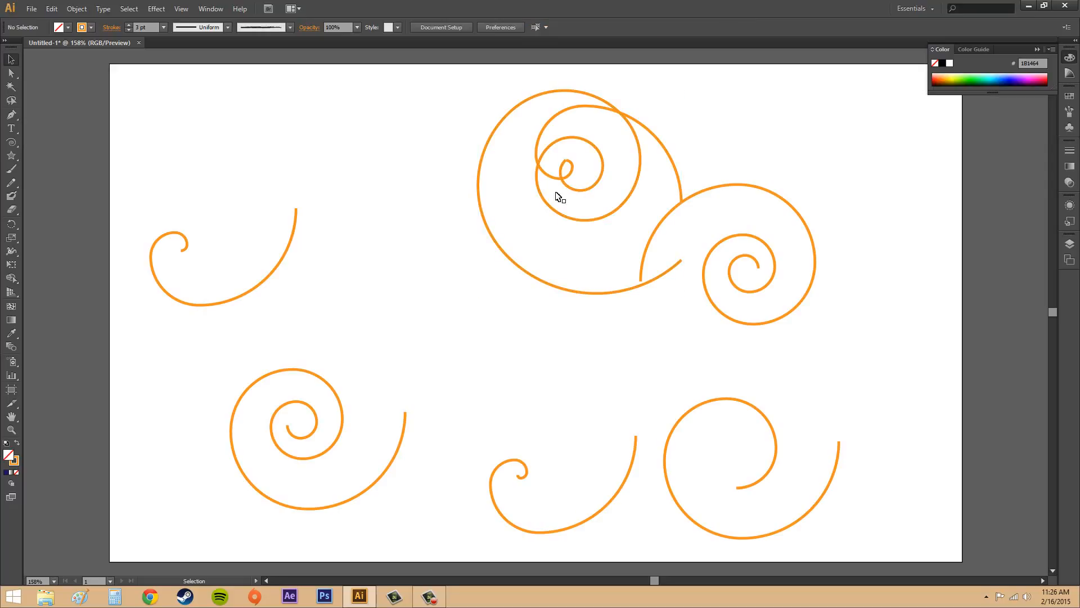
# Move both small 50% decay spirals against the large spiral's left side, one above the other, and deselect them
pyautogui.moveTo(521, 475); pyautogui.dragTo(385, 279)
pyautogui.moveTo(250, 292); pyautogui.dragTo(445, 240)
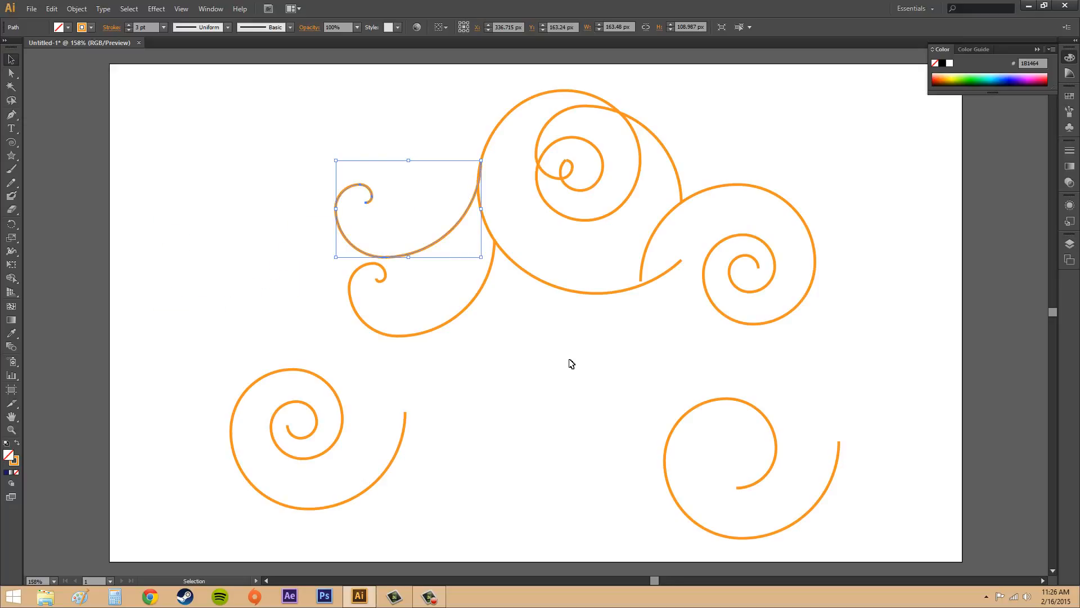
pyautogui.click(571, 365)
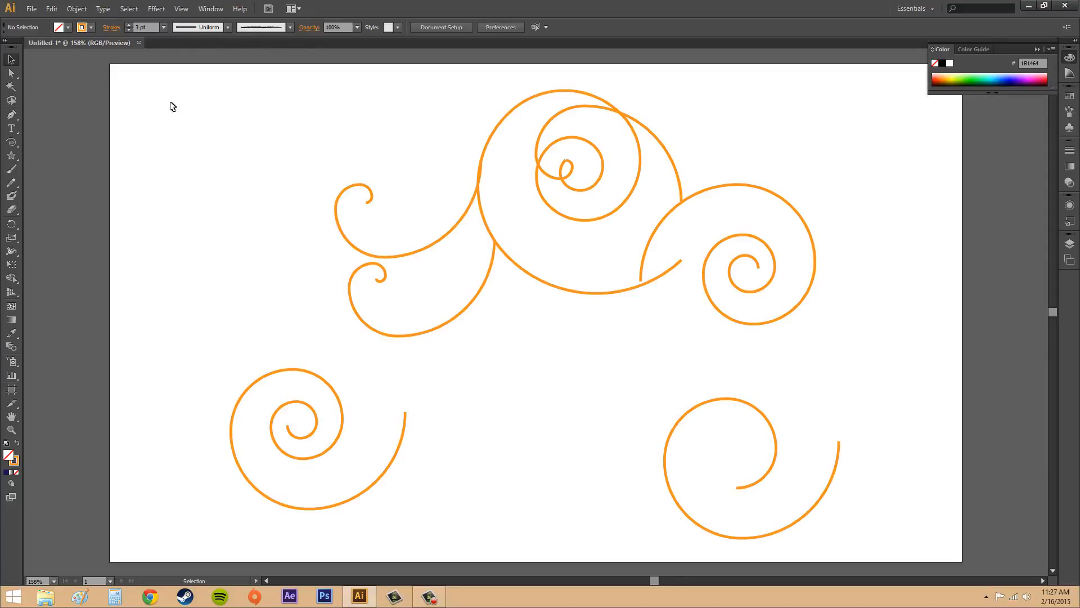
pyautogui.click(215, 25)
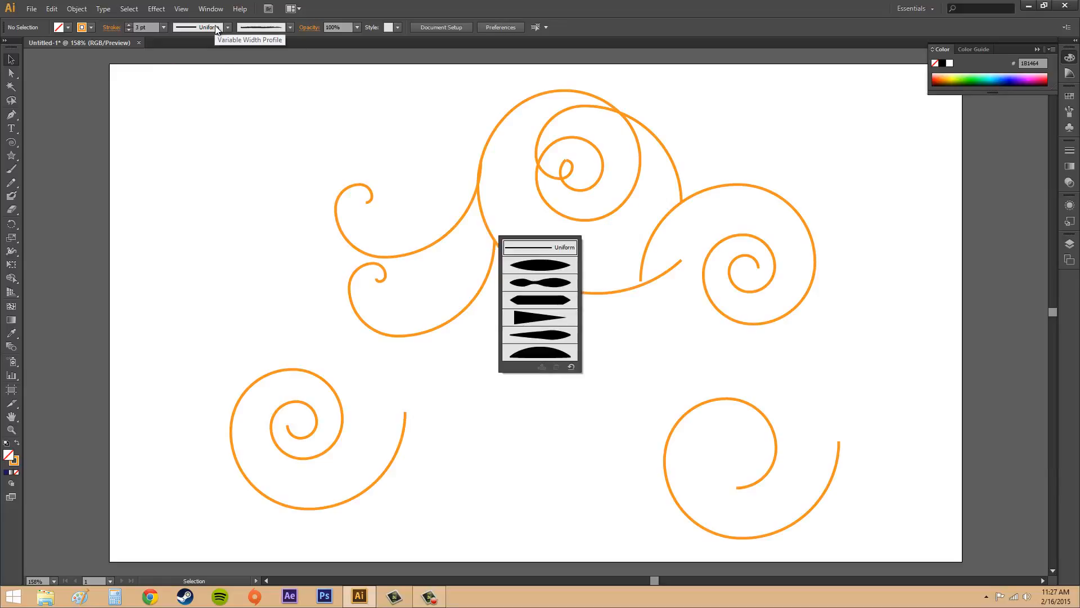
pyautogui.click(215, 25)
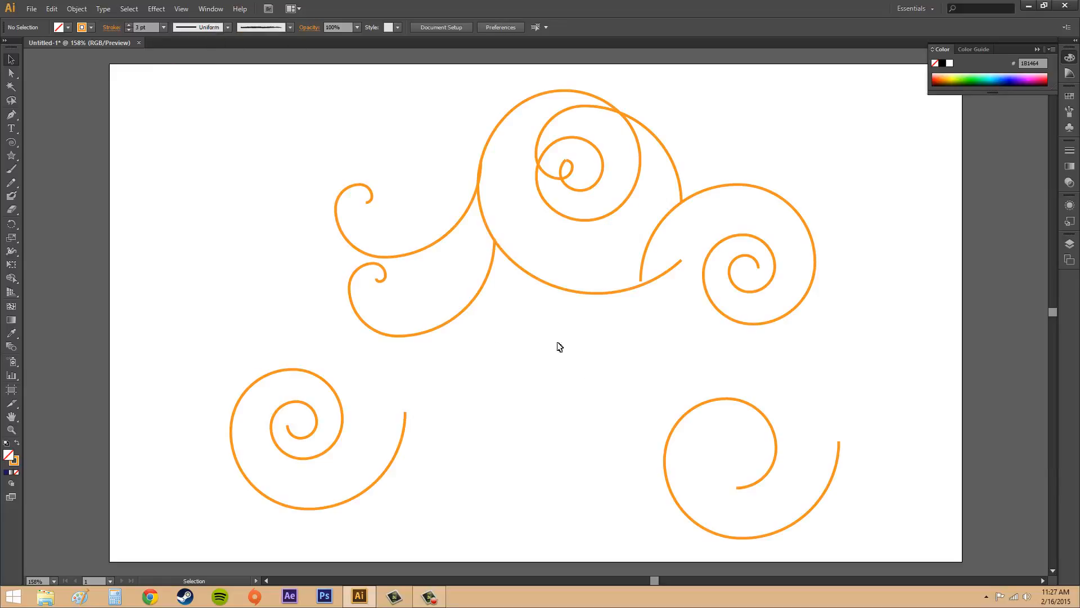